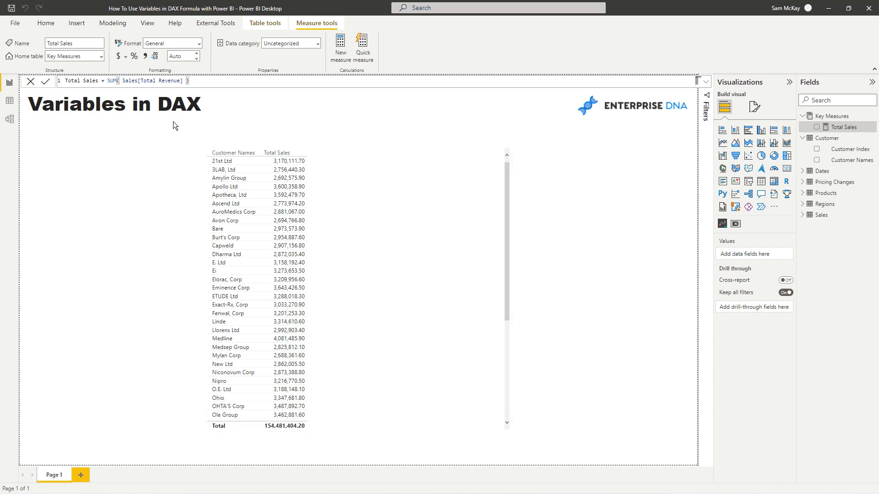
Nudge the customer sales table lower and view the Total Sales formula, SUM(Sales[Total Revenue])
{"action": "left_click", "coordinate": [412, 176]}
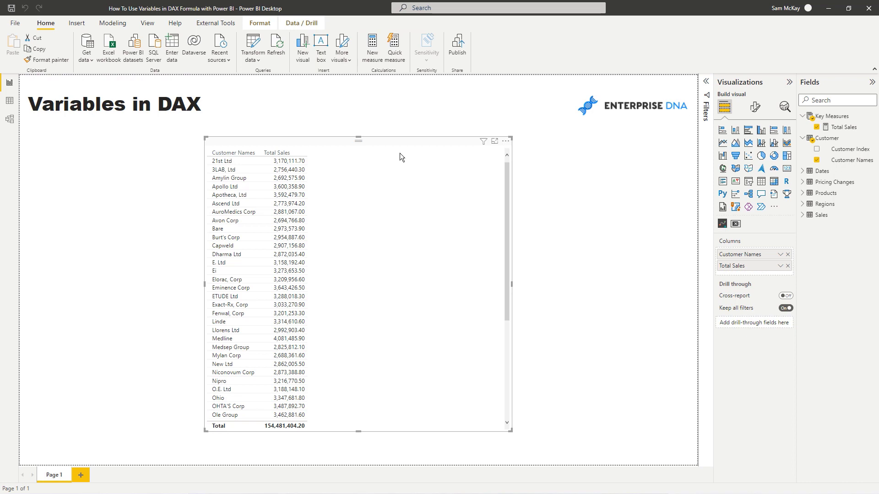
{"action": "left_click_drag", "start_coordinate": [387, 141], "coordinate": [395, 145]}
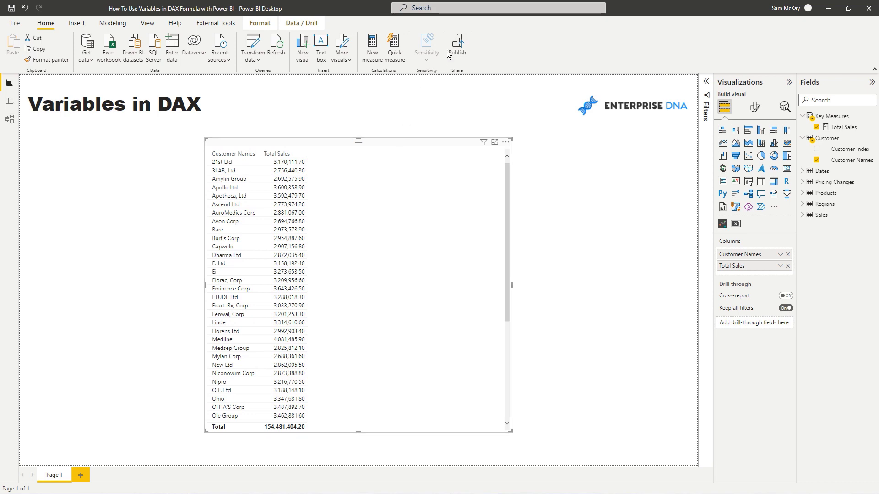
{"action": "left_click", "coordinate": [826, 129]}
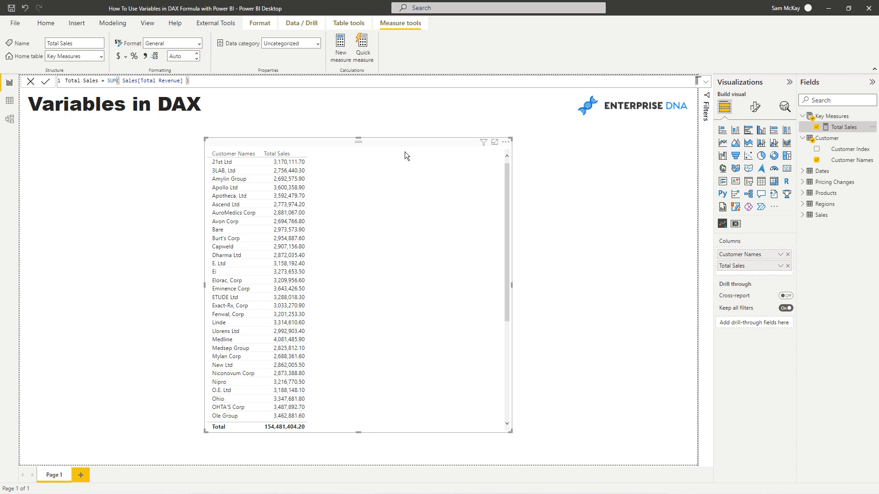
Start a new measure named 'Total Export Sales ='
{"action": "left_click", "coordinate": [345, 48]}
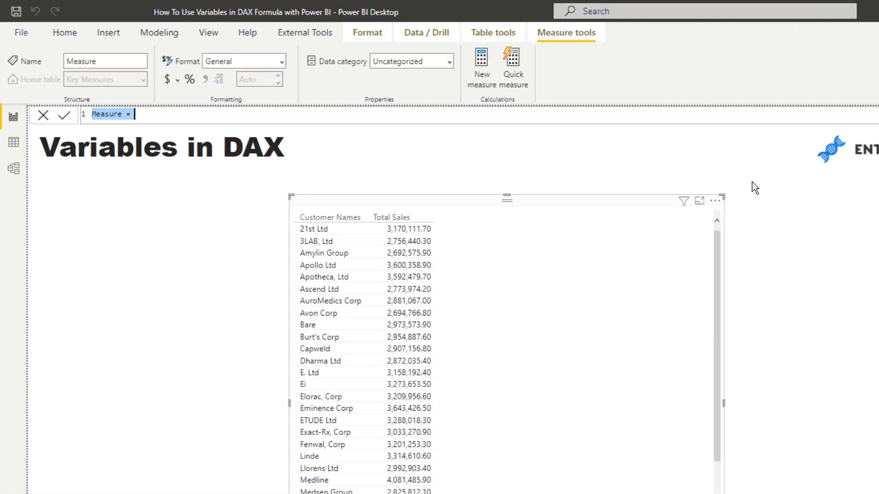
{"action": "key", "text": "BackSpace"}
{"action": "type", "text": "Total"}
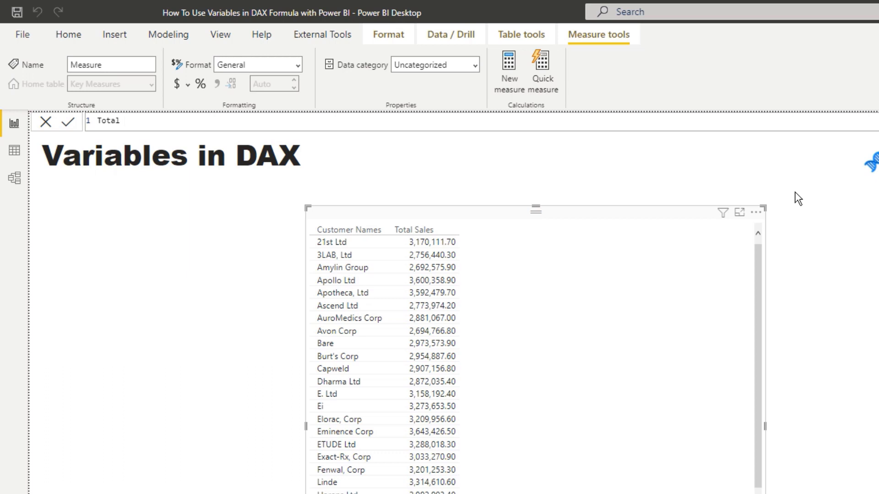
{"action": "type", "text": "Sales"}
{"action": "key", "text": "BackSpace"}
{"action": "key", "text": "BackSpace"}
{"action": "key", "text": "BackSpace"}
{"action": "key", "text": "BackSpace"}
{"action": "key", "text": "BackSpace"}
{"action": "type", "text": "Export Sales ="}
Add VAR ExportSales = FILTER( ALL( Sales ), Sales[Channel] = "Export" ) on indented lines
{"action": "key", "text": "shift+Return"}
{"action": "type", "text": "VAR"}
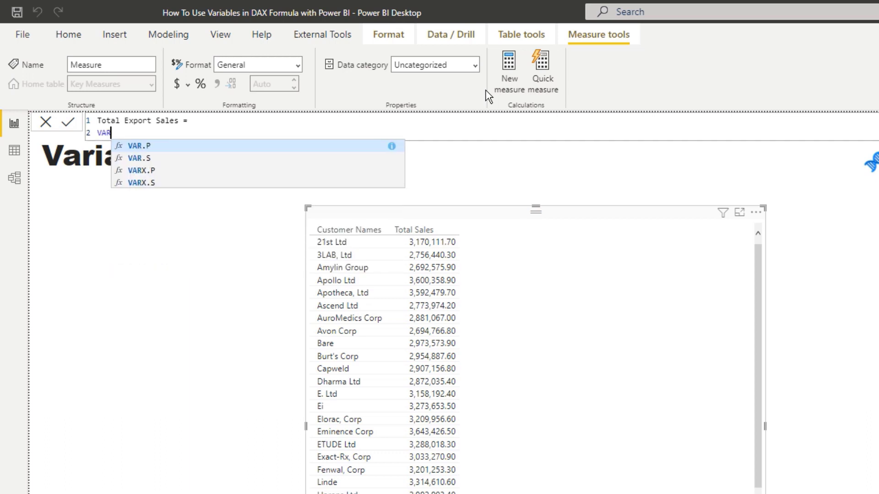
{"action": "key", "text": "shift+Return"}
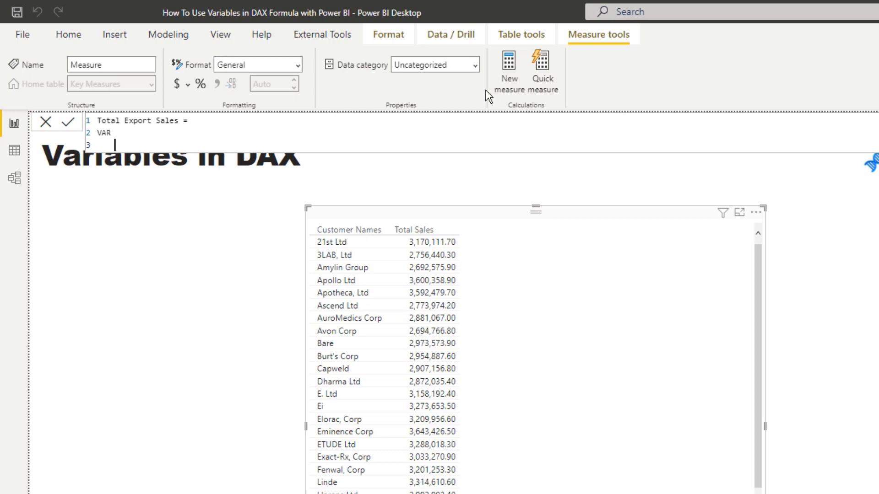
{"action": "key", "text": "Tab"}
{"action": "type", "text": "ExportSales = FILTER("}
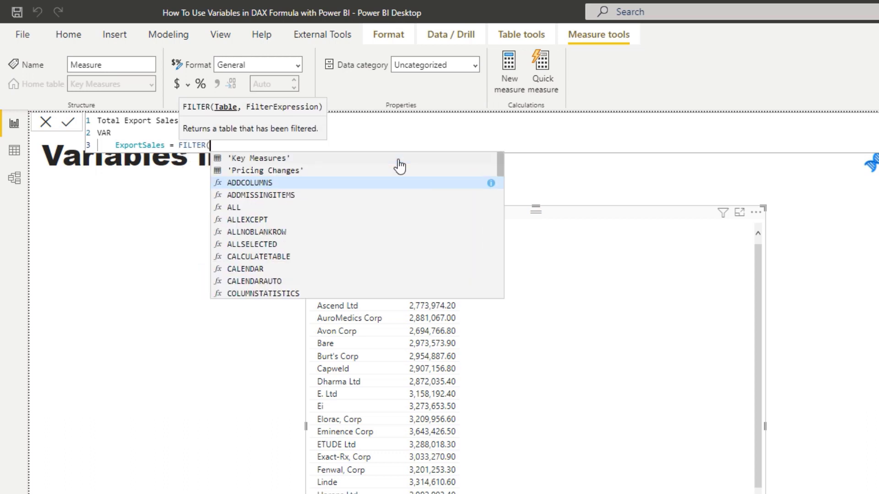
{"action": "type", "text": " ALL"}
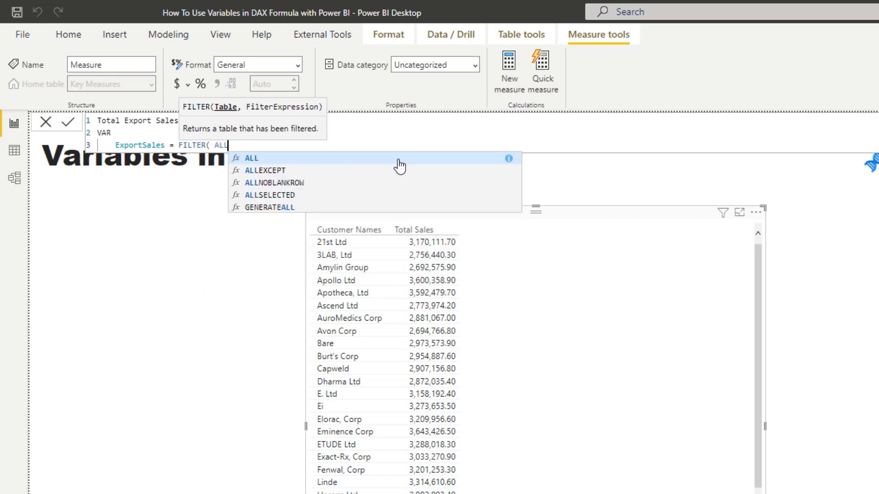
{"action": "type", "text": "( Sales"}
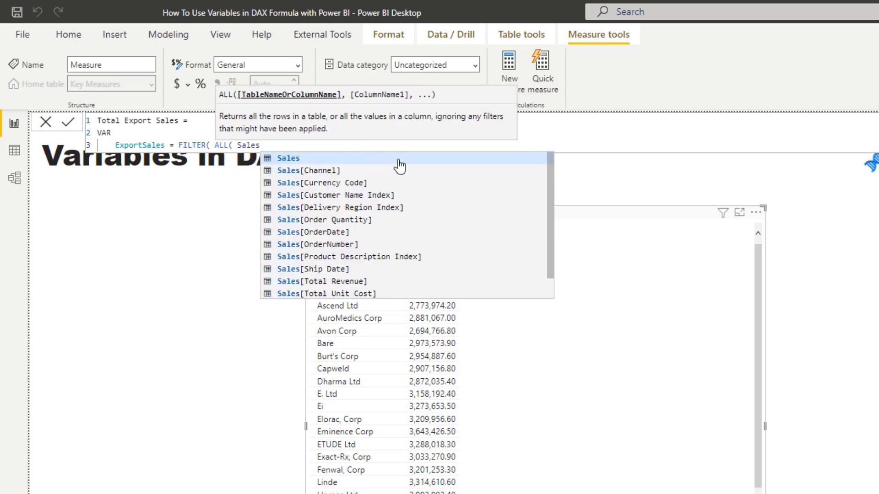
{"action": "type", "text": " ), Cha"}
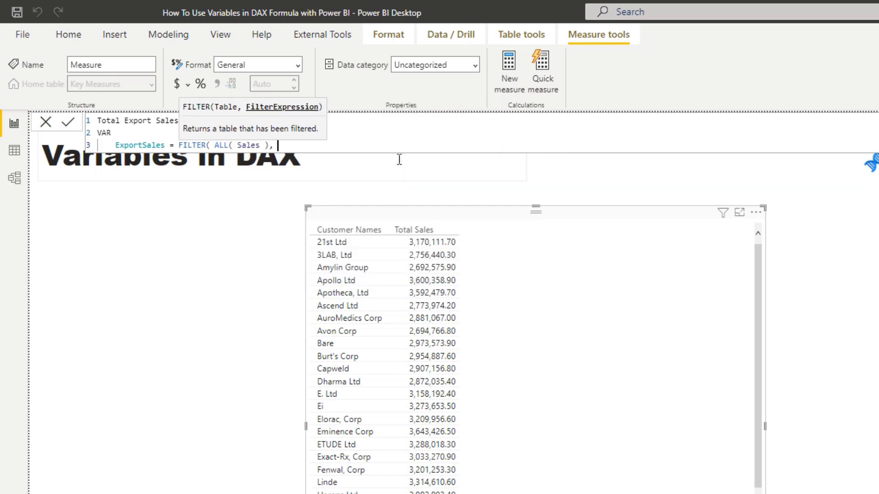
{"action": "left_click", "coordinate": [357, 170]}
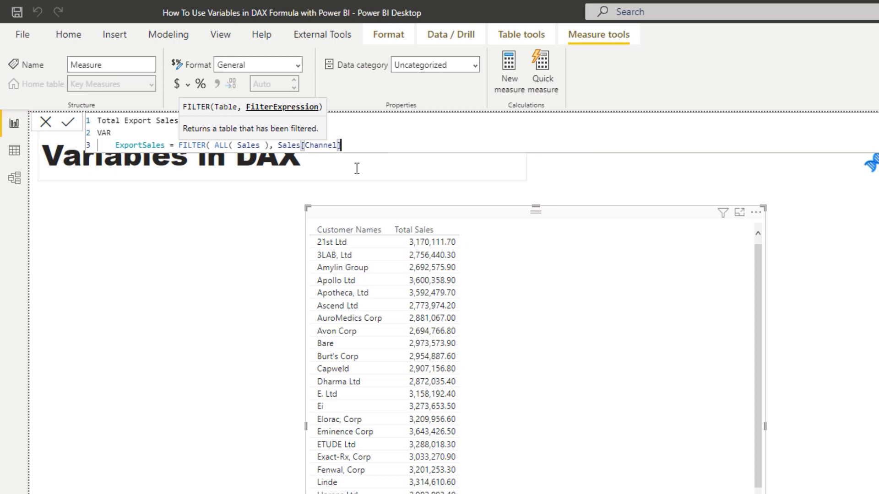
{"action": "type", "text": "= \"Export\" )"}
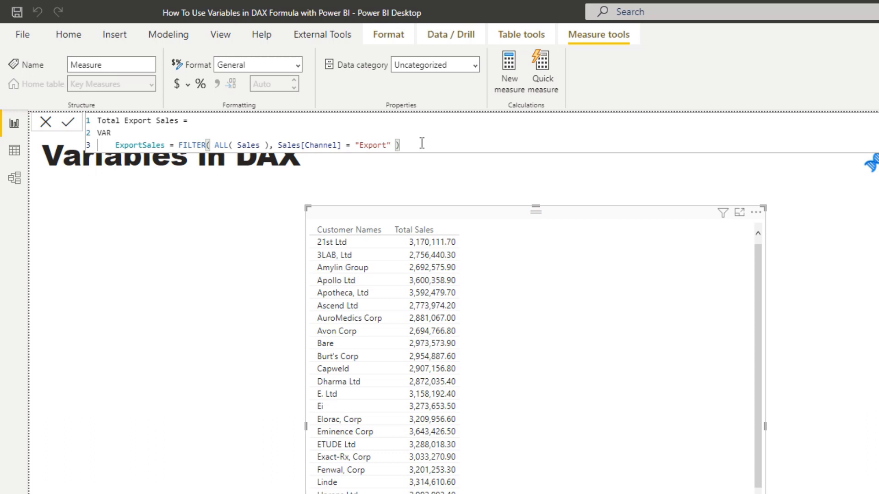
Add a RETURN line with an indented CALCULATE( [Total Sales], ExportSales )
{"action": "key", "text": "shift+Return"}
{"action": "type", "text": "RETURN"}
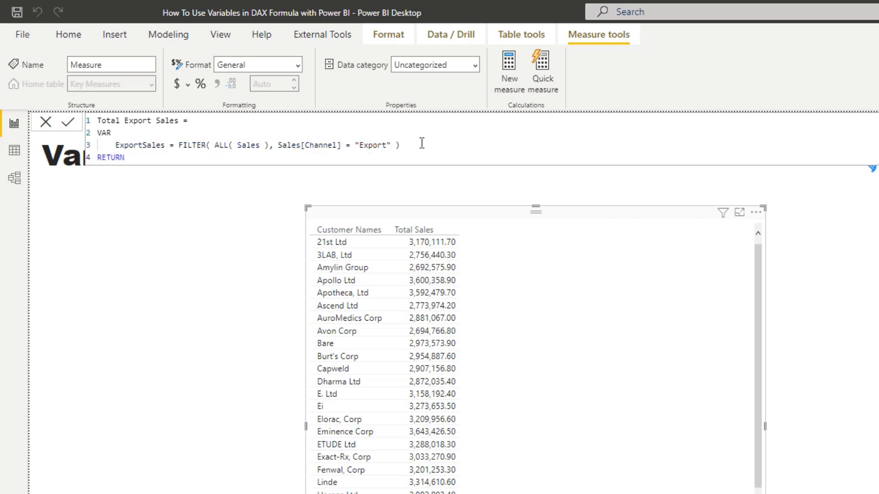
{"action": "key", "text": "shift+Return"}
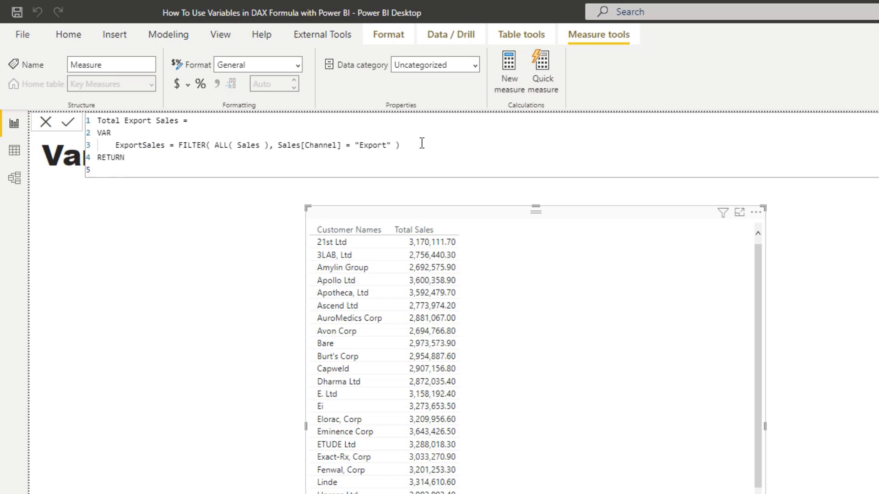
{"action": "key", "text": "Tab"}
{"action": "type", "text": "CALCULATE( Tot"}
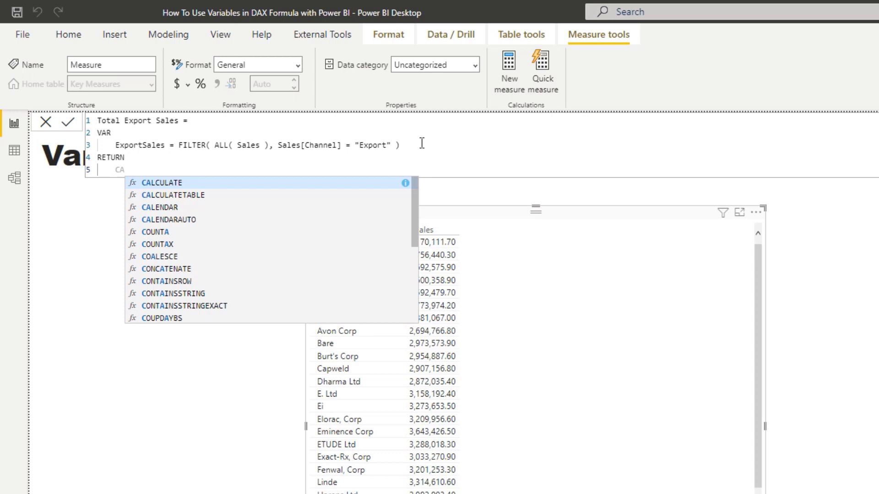
{"action": "left_click", "coordinate": [327, 232]}
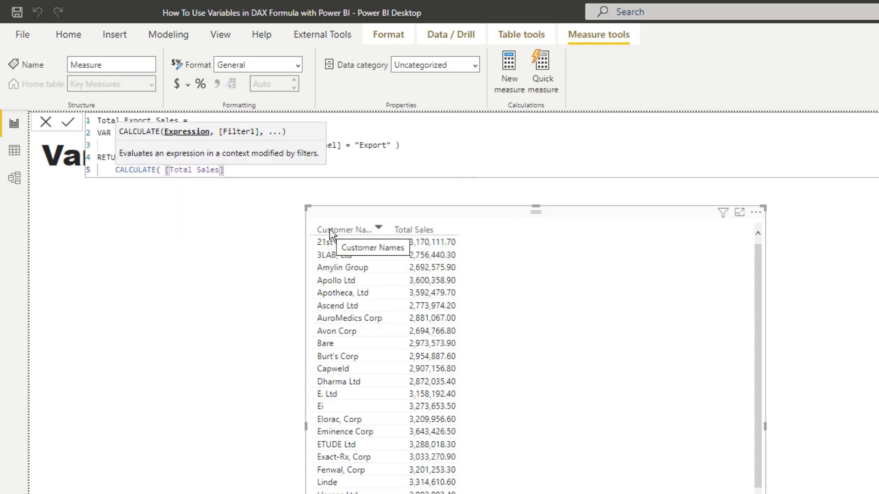
{"action": "type", "text": ","}
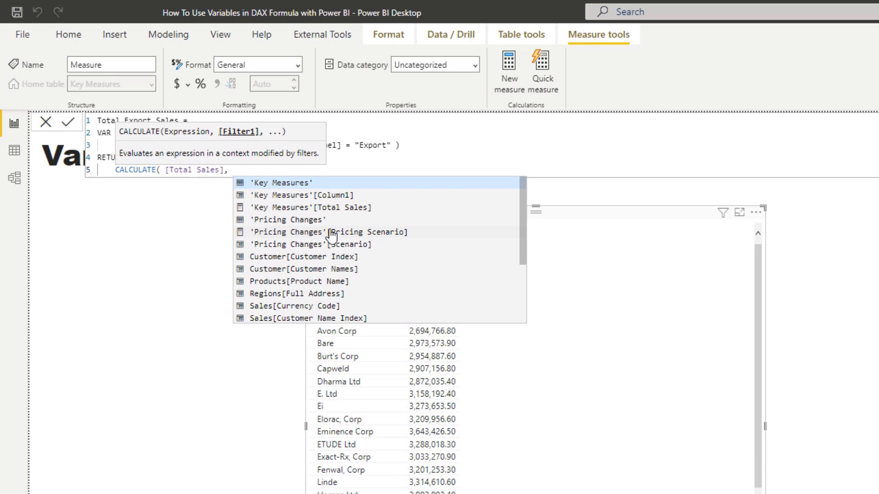
{"action": "type", "text": " Ex"}
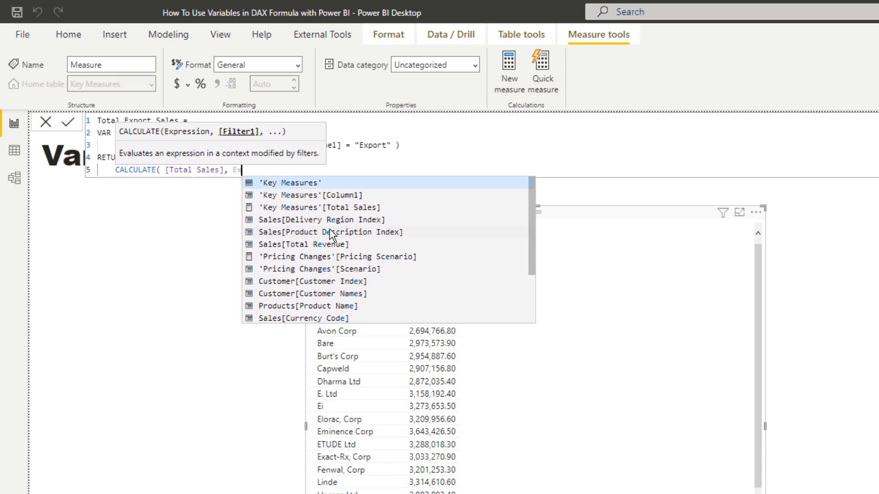
{"action": "type", "text": "po"}
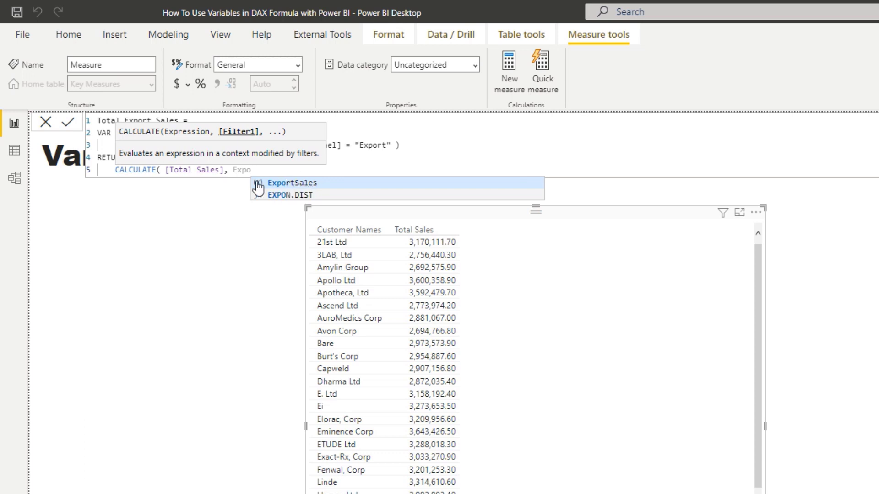
{"action": "key", "text": "Tab"}
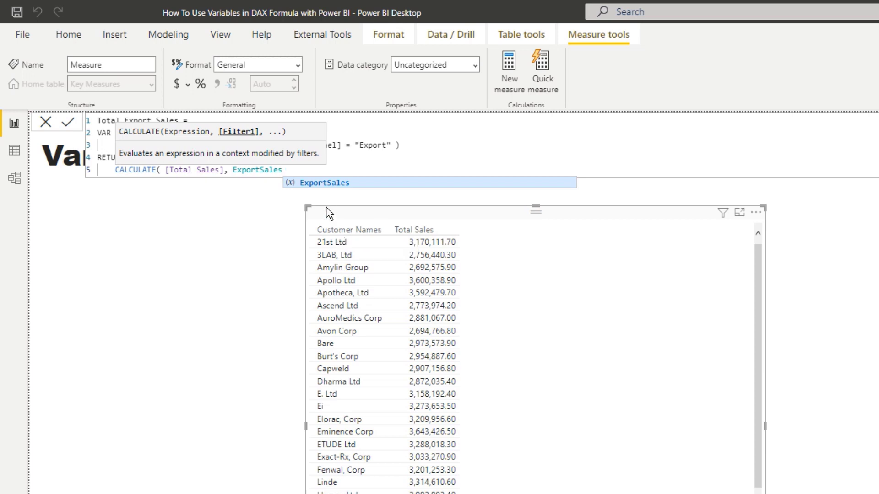
{"action": "type", "text": ")"}
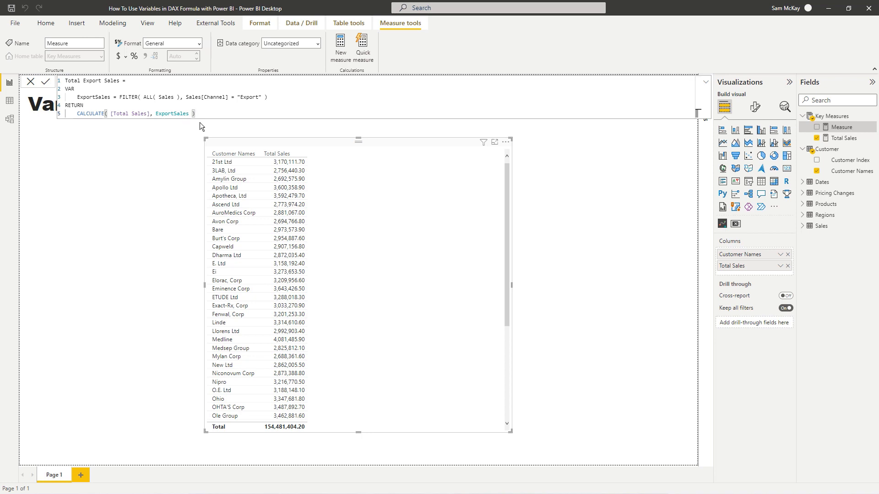
{"action": "key", "text": "Return"}
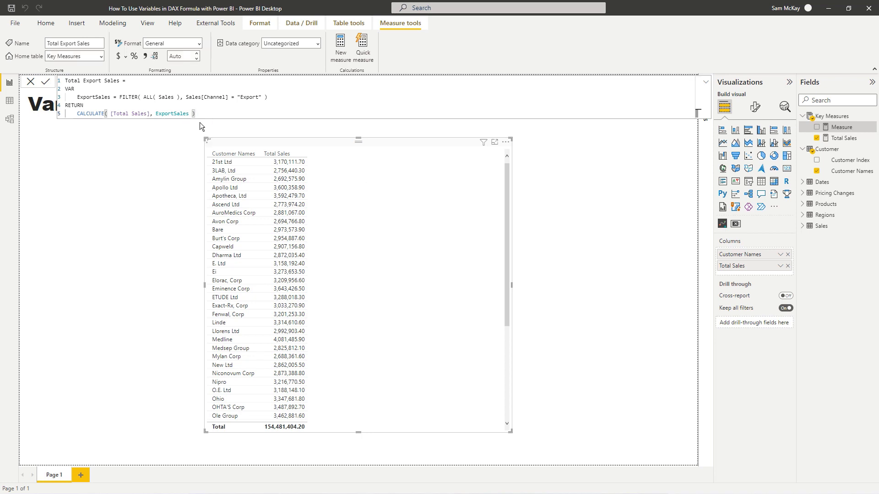
{"action": "left_click_drag", "start_coordinate": [845, 127], "coordinate": [388, 185]}
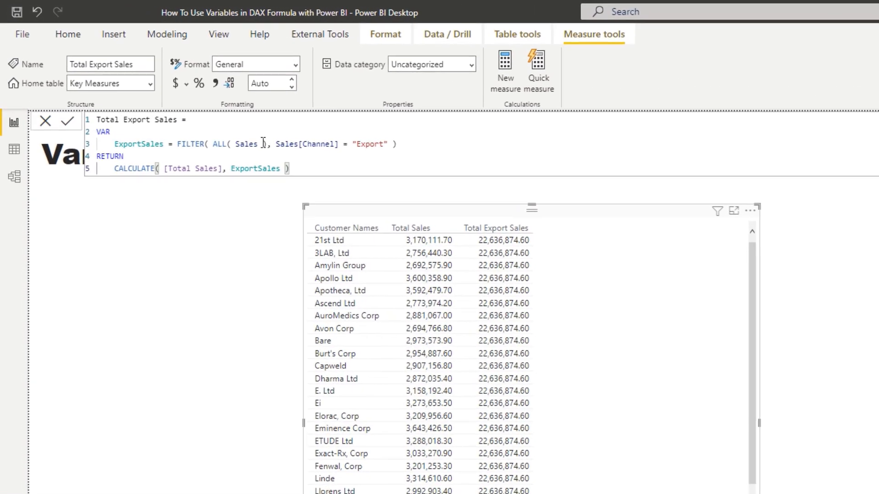
{"action": "left_click_drag", "start_coordinate": [231, 144], "coordinate": [215, 147]}
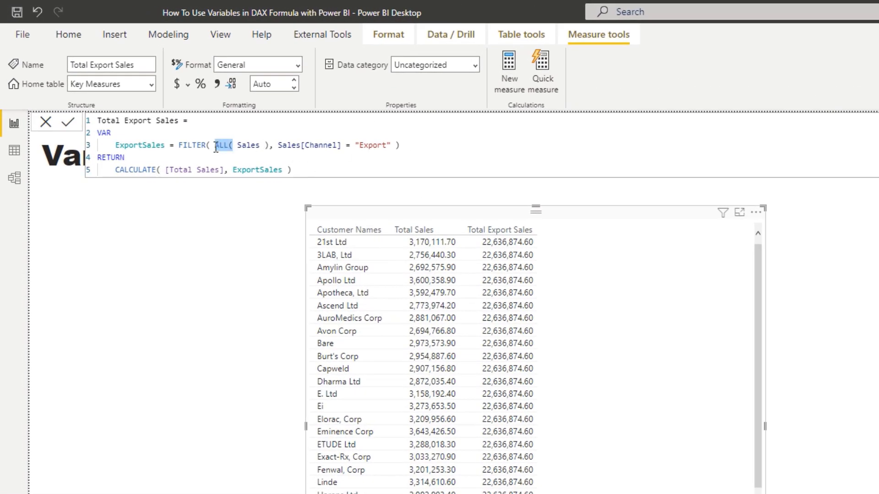
{"action": "key", "text": "BackSpace"}
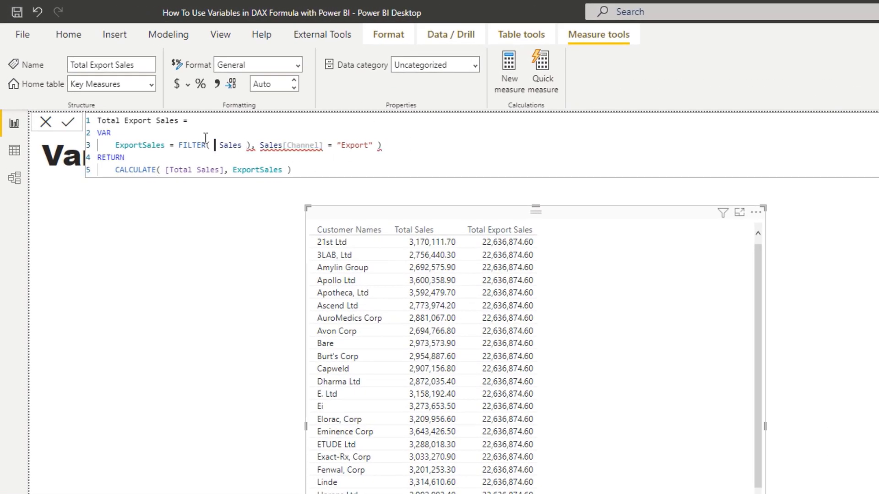
{"action": "left_click", "coordinate": [239, 145]}
{"action": "key", "text": "Delete"}
{"action": "key", "text": "Delete"}
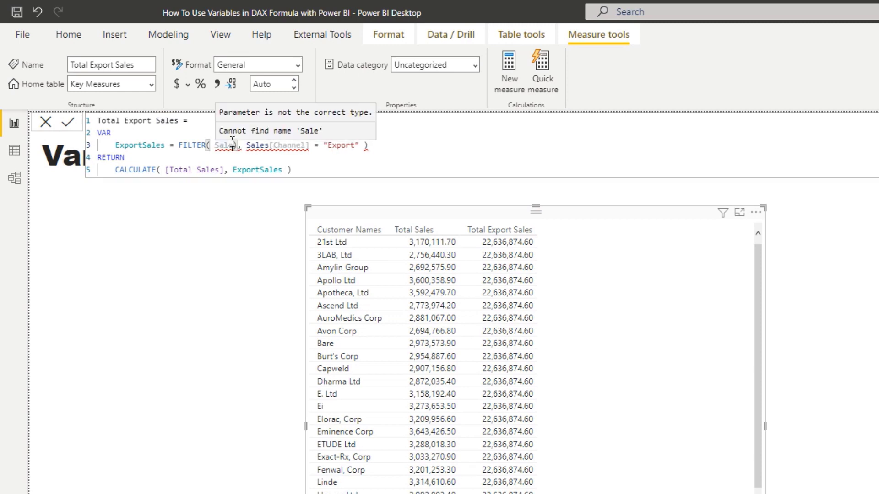
{"action": "key", "text": "Delete"}
{"action": "type", "text": ","}
{"action": "key", "text": "Return"}
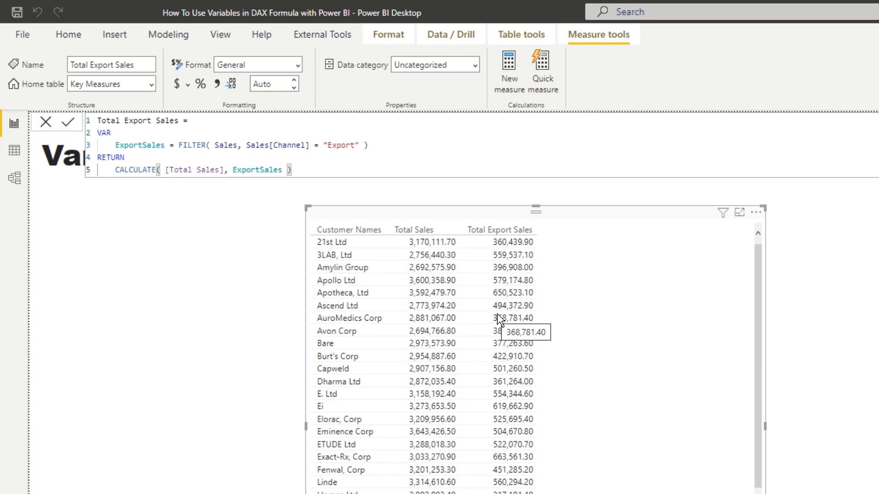
{"action": "left_click", "coordinate": [215, 145]}
{"action": "left_click_drag", "start_coordinate": [215, 145], "coordinate": [239, 144]}
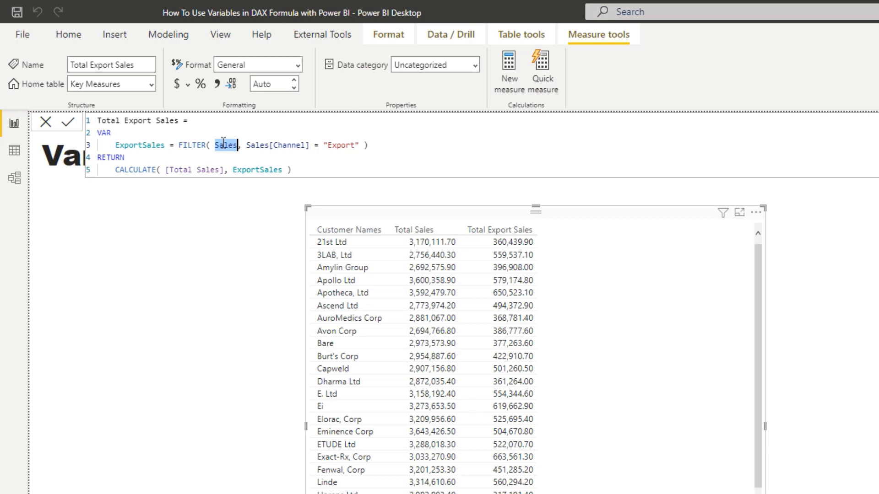
Change the FILTER table argument to ALL( Sales[Channel] ), then deselect the table visual
{"action": "key", "text": "BackSpace"}
{"action": "type", "text": "ALL("}
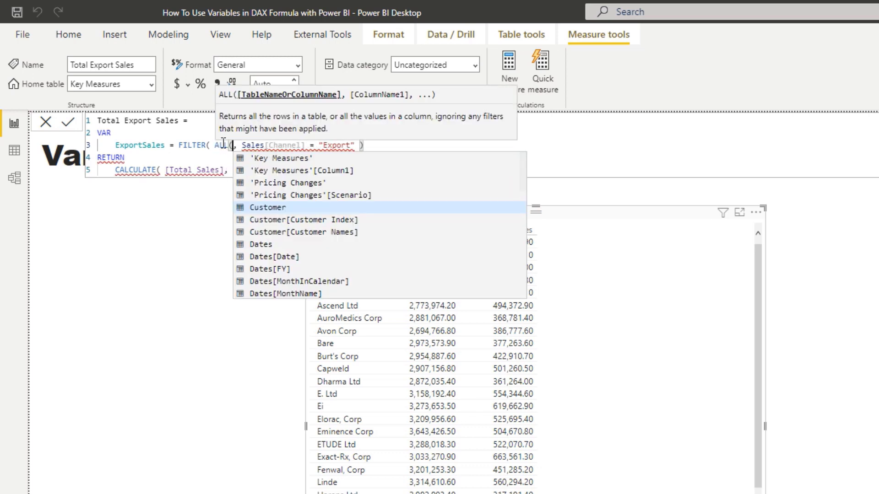
{"action": "type", "text": " Export"}
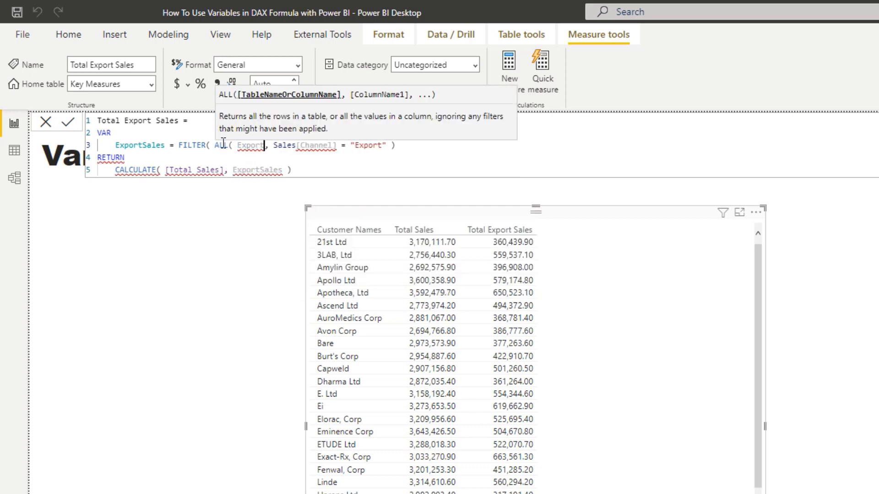
{"action": "key", "text": "BackSpace"}
{"action": "key", "text": "BackSpace"}
{"action": "key", "text": "BackSpace"}
{"action": "key", "text": "BackSpace"}
{"action": "key", "text": "BackSpace"}
{"action": "key", "text": "BackSpace"}
{"action": "type", "text": "Chan"}
{"action": "left_click", "coordinate": [298, 189]}
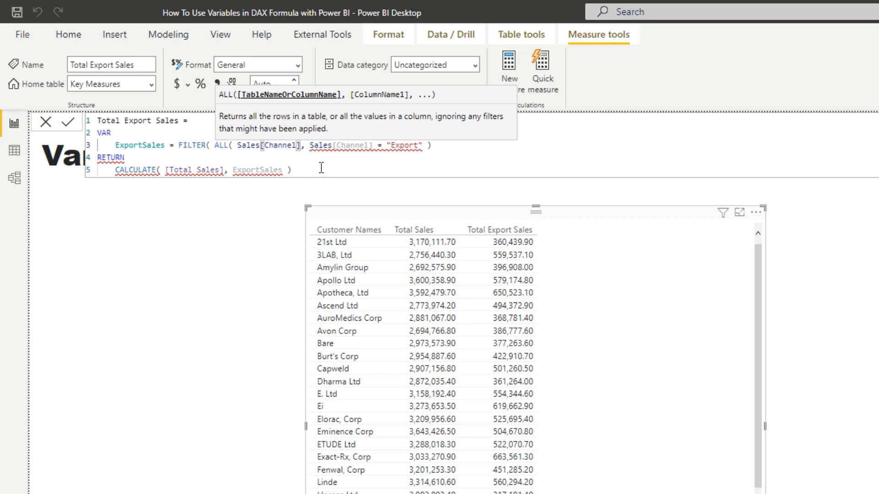
{"action": "type", "text": ")"}
{"action": "left_click", "coordinate": [291, 170]}
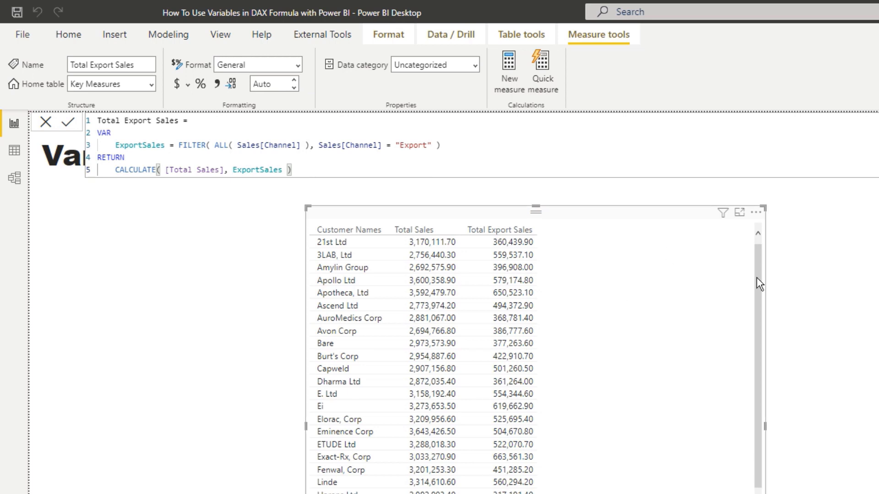
{"action": "left_click", "coordinate": [832, 299]}
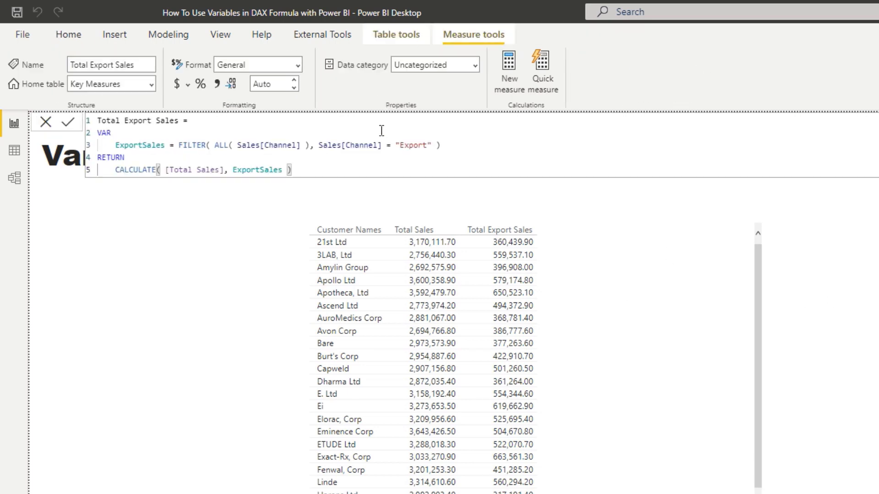
{"action": "left_click_drag", "start_coordinate": [310, 145], "coordinate": [210, 151]}
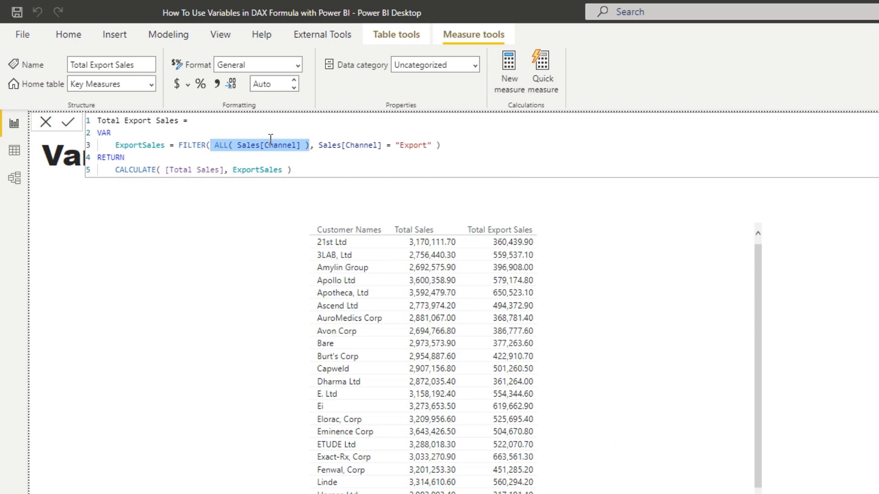
{"action": "left_click", "coordinate": [380, 173]}
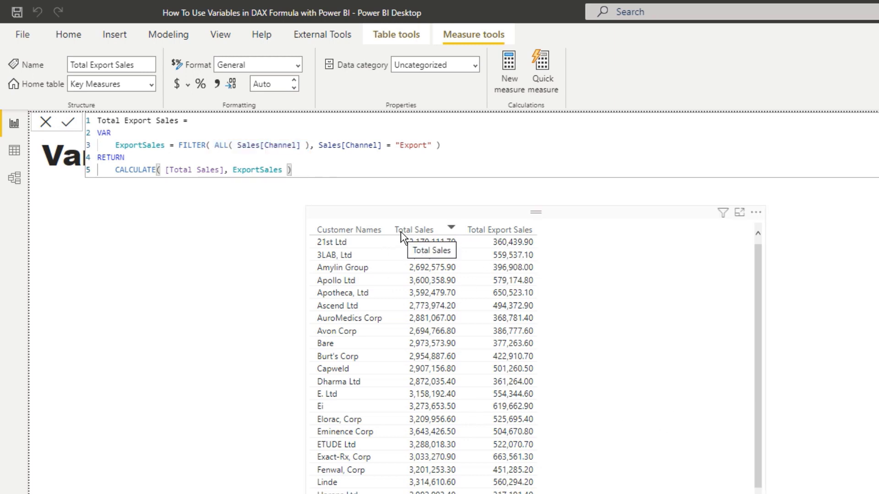
{"action": "left_click_drag", "start_coordinate": [315, 145], "coordinate": [207, 144]}
{"action": "left_click_drag", "start_coordinate": [458, 145], "coordinate": [314, 145]}
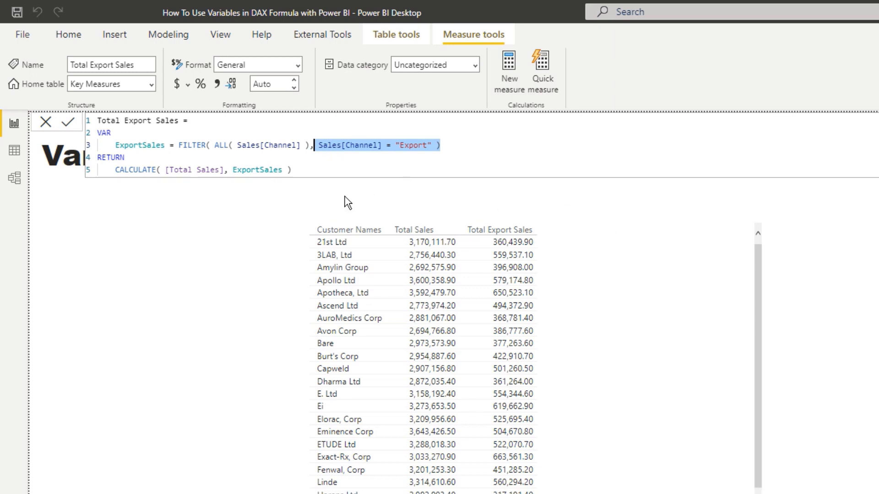
{"action": "left_click", "coordinate": [308, 172]}
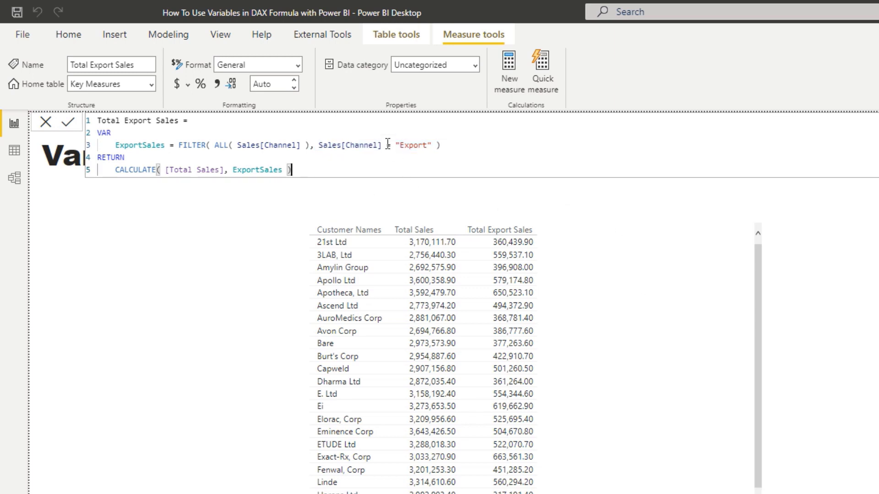
Insert a new VAR after ExportSales and begin defining Days = 9
{"action": "left_click", "coordinate": [455, 144]}
{"action": "key", "text": "Return"}
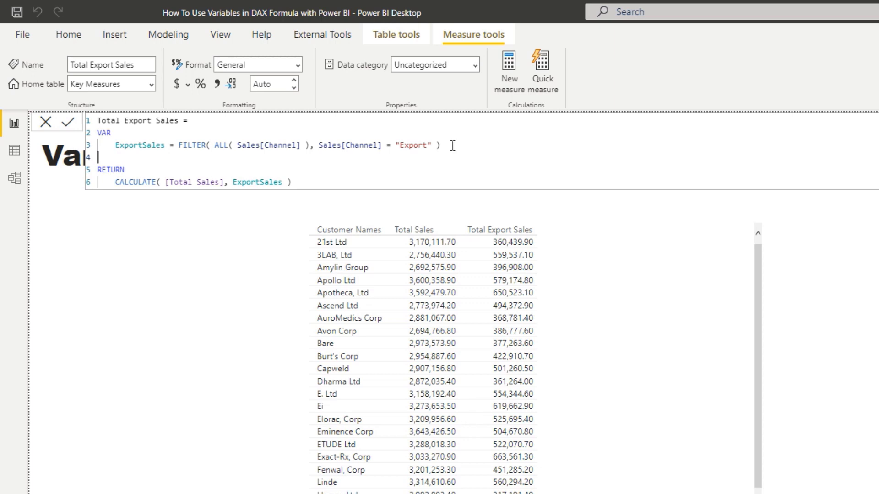
{"action": "type", "text": "VAR"}
{"action": "key", "text": "Return"}
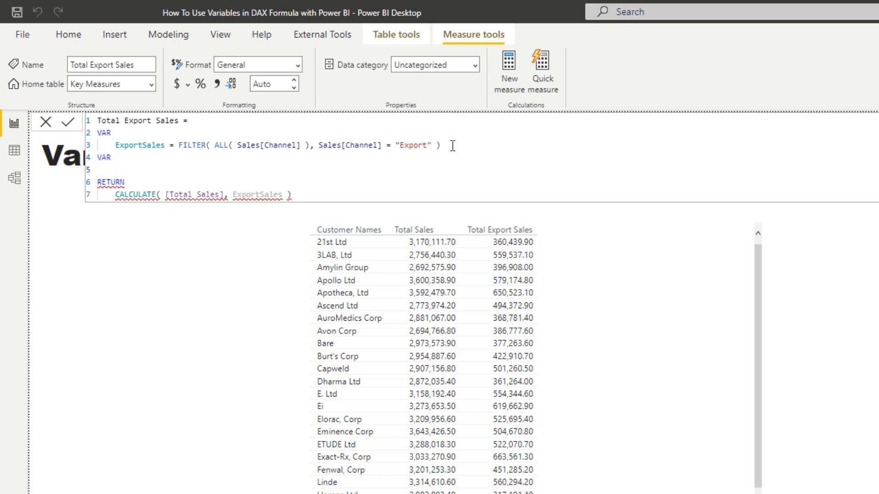
{"action": "type", "text": "Days ="}
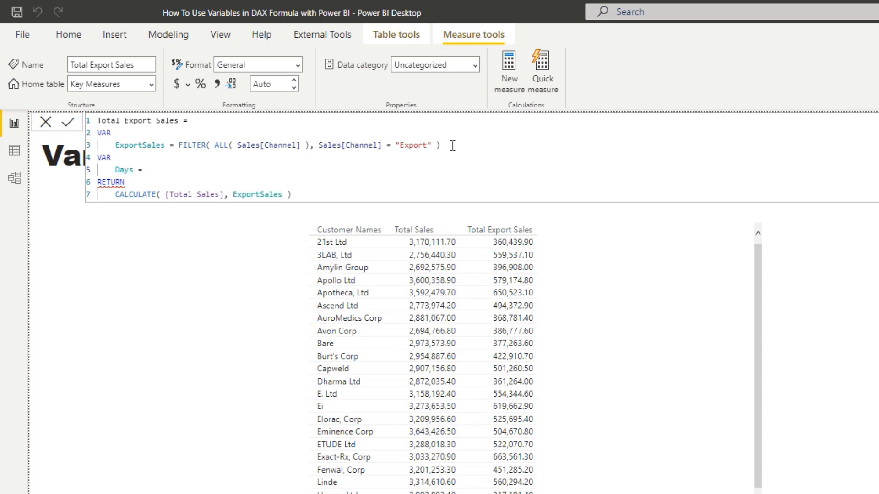
{"action": "type", "text": " 90"}
Add FILTER( ALL(Dates[Date]), Dates[Date] < TODAY() && Dates[Date] >= TODAY() - Days ) to CALCULATE
{"action": "left_click", "coordinate": [284, 195]}
{"action": "type", "text": ", FILTER("}
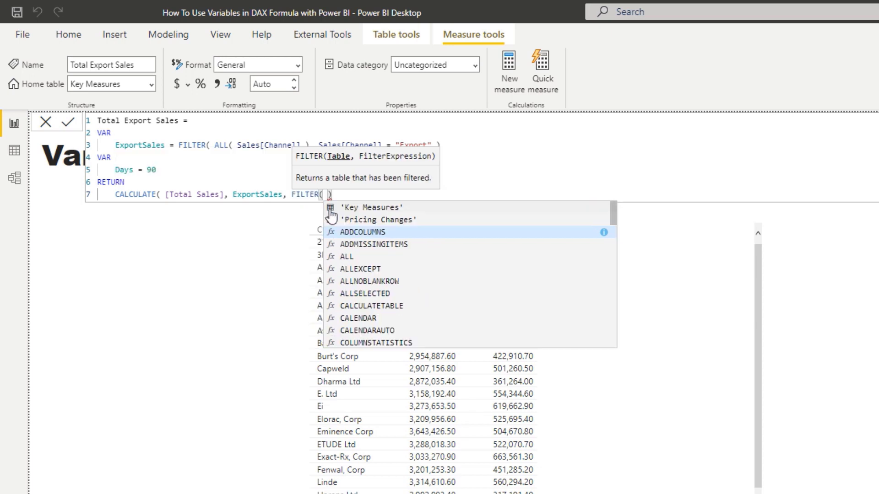
{"action": "type", "text": " ALL "}
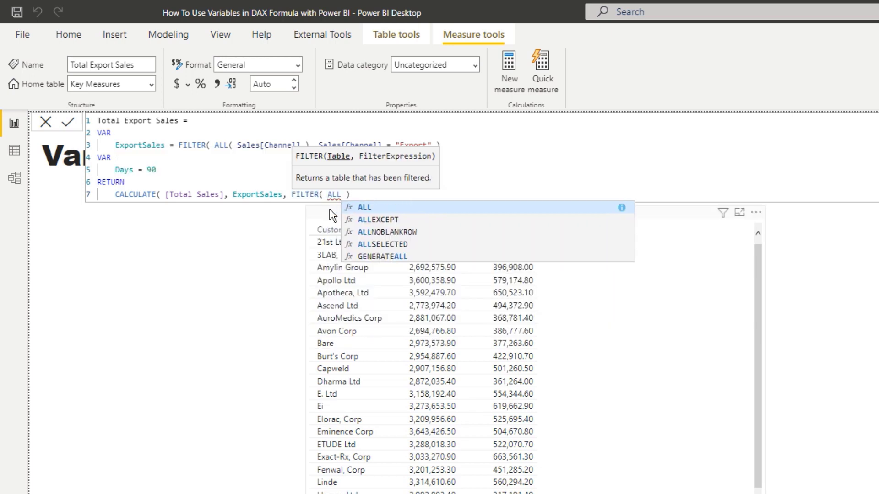
{"action": "type", "text": "(Dates[Date]"}
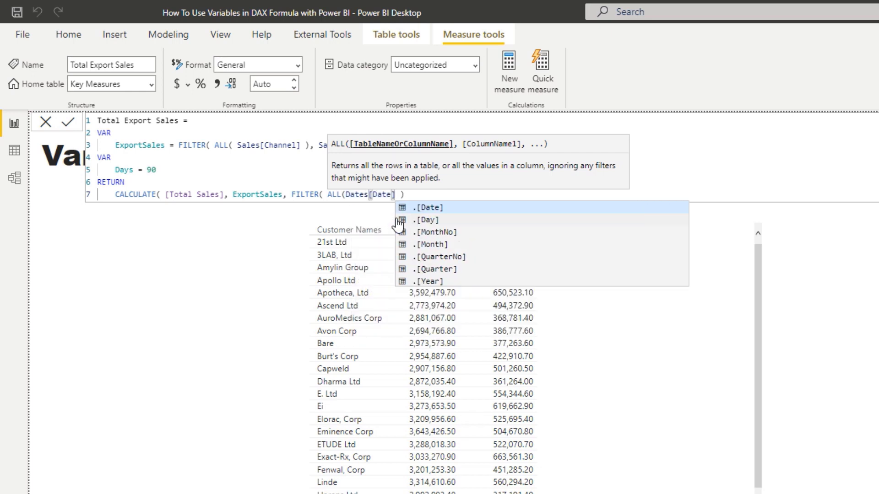
{"action": "type", "text": "), Dat"}
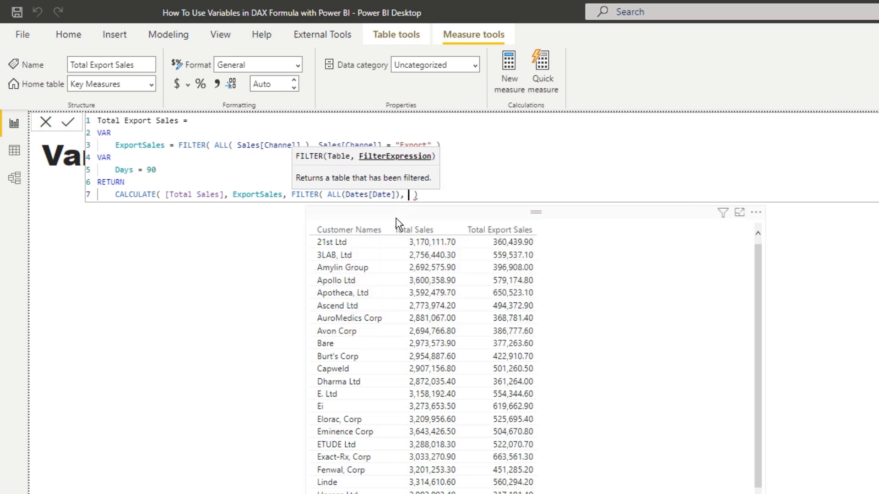
{"action": "type", "text": "es"}
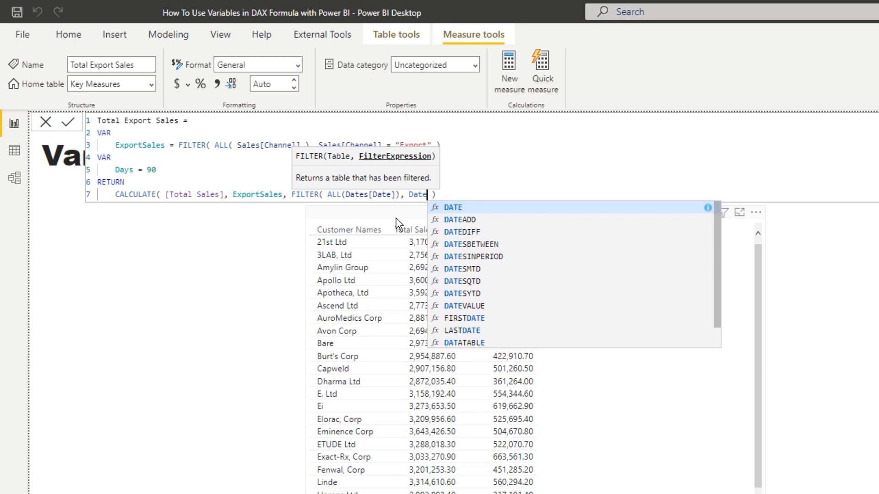
{"action": "left_click", "coordinate": [494, 281]}
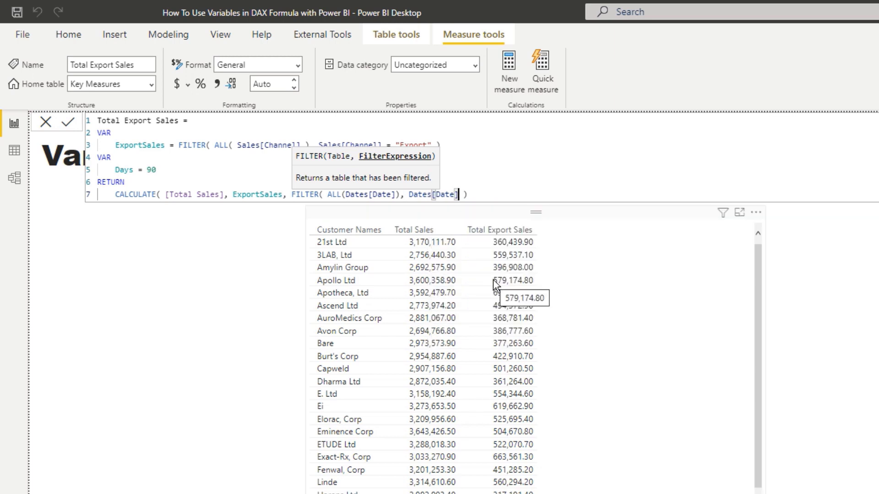
{"action": "type", "text": "<"}
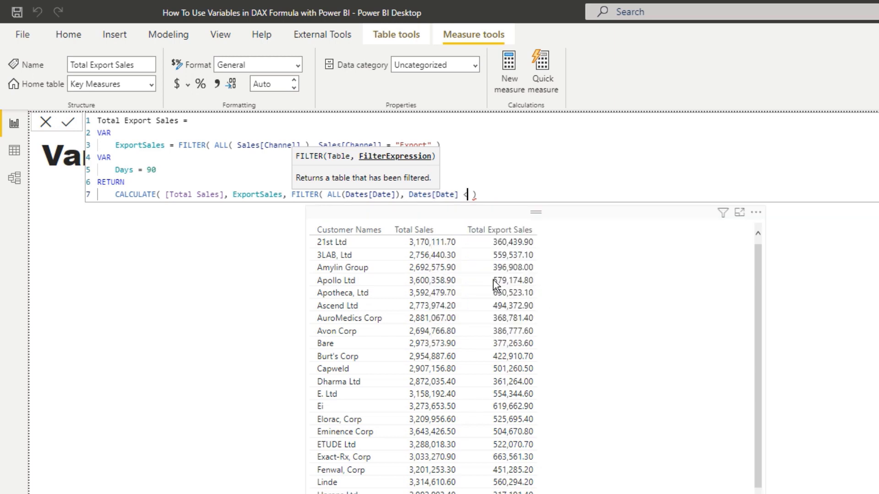
{"action": "type", "text": " to"}
{"action": "left_click", "coordinate": [513, 204]}
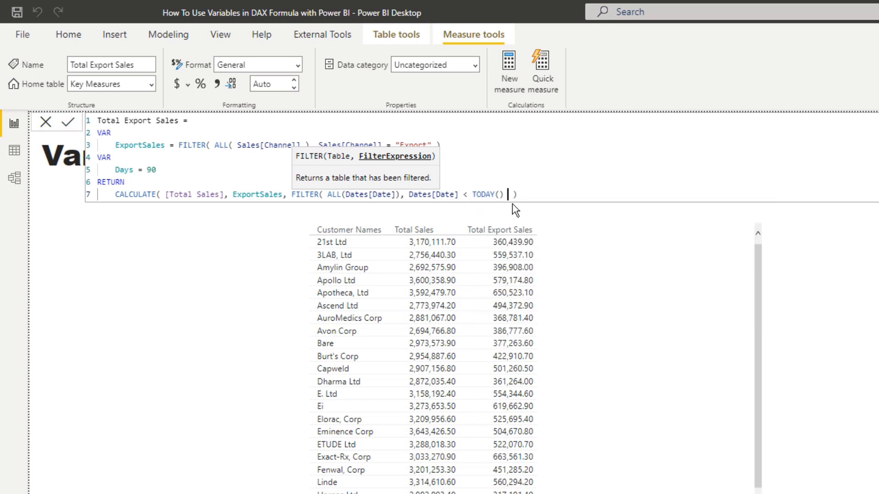
{"action": "type", "text": "&& D"}
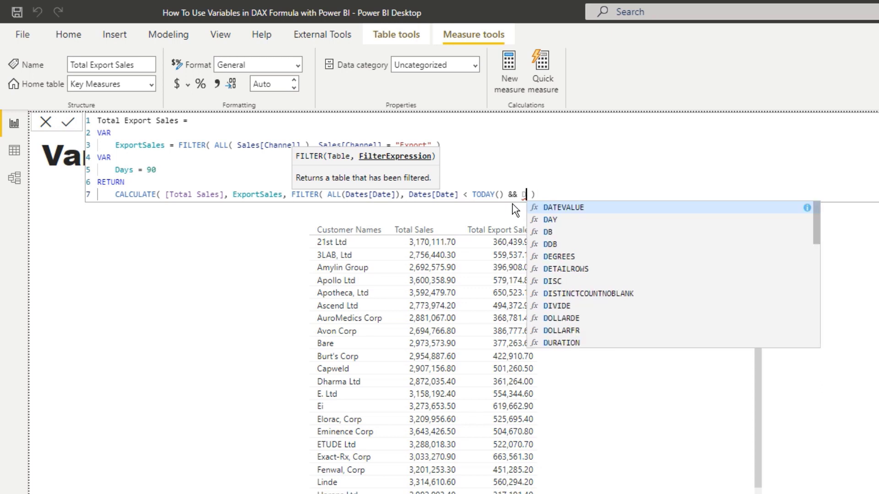
{"action": "type", "text": "ATE"}
{"action": "key", "text": "BackSpace"}
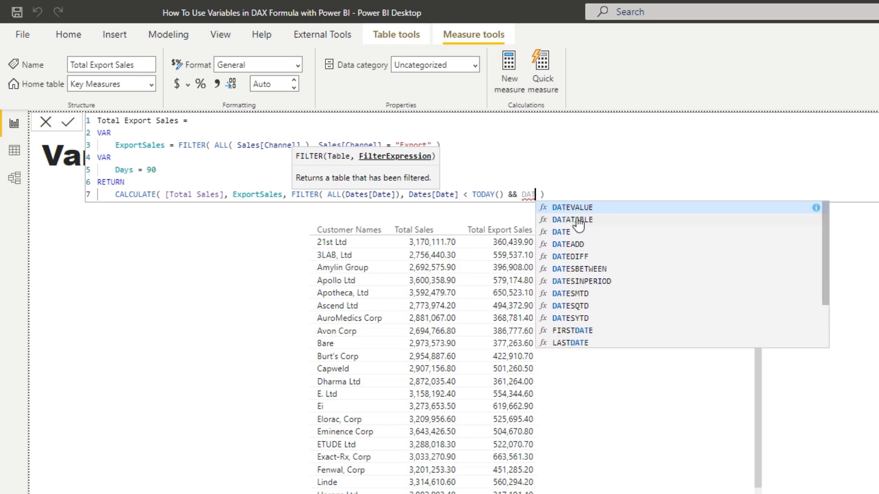
{"action": "key", "text": "BackSpace"}
{"action": "key", "text": "BackSpace"}
{"action": "key", "text": "BackSpace"}
{"action": "type", "text": "Date"}
{"action": "scroll", "coordinate": [579, 225], "scroll_direction": "down", "scroll_amount": 2}
{"action": "left_click", "coordinate": [590, 281]}
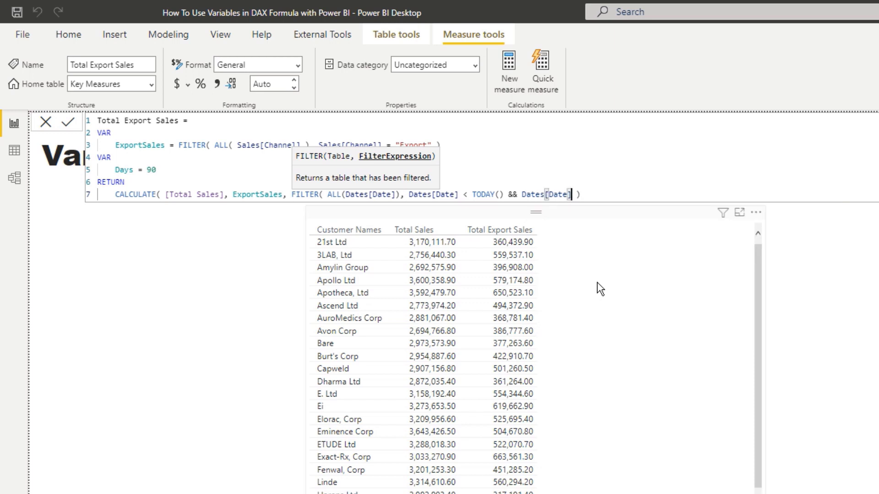
{"action": "type", "text": ">= TO"}
{"action": "key", "text": "Tab"}
{"action": "type", "text": "() - "}
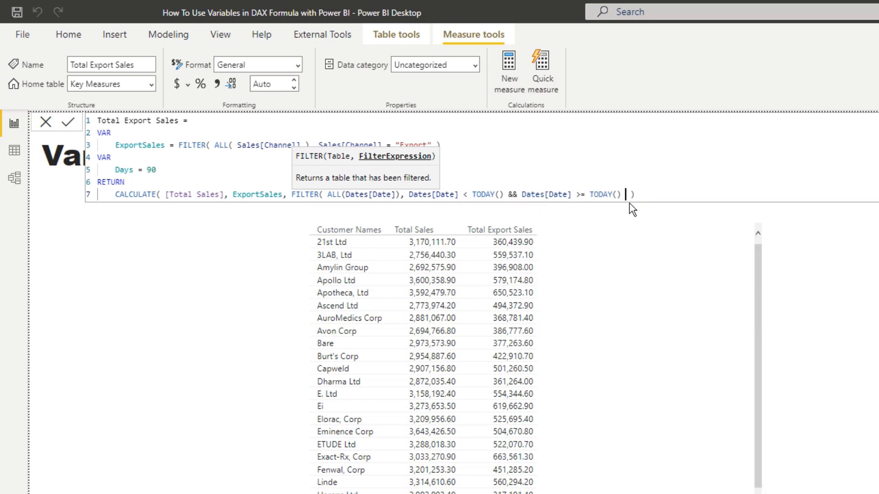
{"action": "type", "text": "Days"}
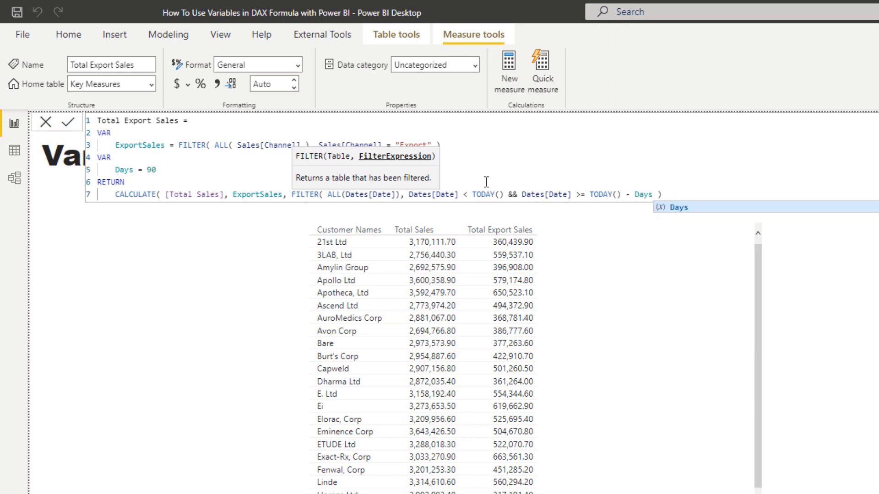
Move the ExportSales argument onto its own indented line after [Total Sales]
{"action": "left_click", "coordinate": [230, 194]}
{"action": "key", "text": "shift+Return"}
{"action": "key", "text": "Tab"}
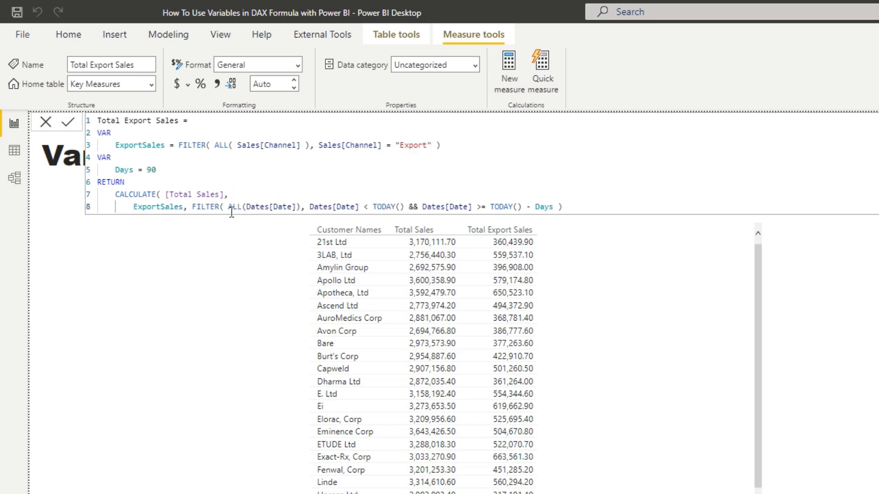
{"action": "left_click", "coordinate": [192, 207]}
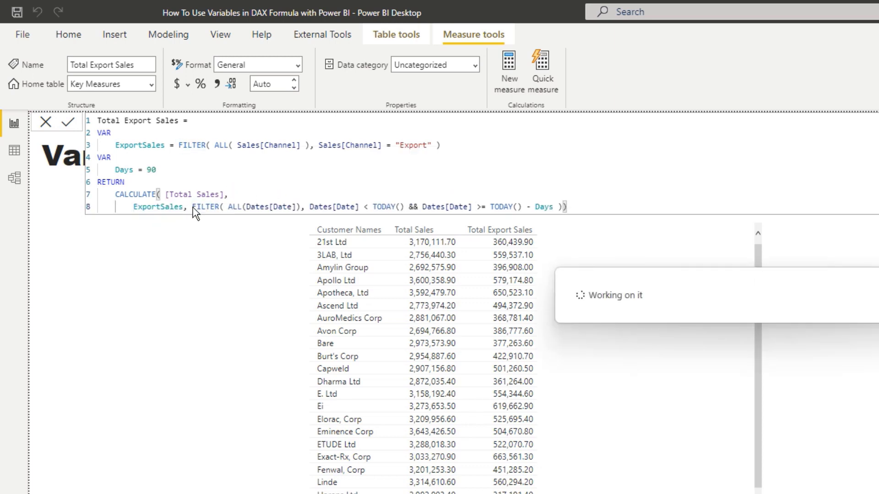
Move the date FILTER onto its own deeper-indented line
{"action": "key", "text": "shift+Return"}
{"action": "key", "text": "Tab"}
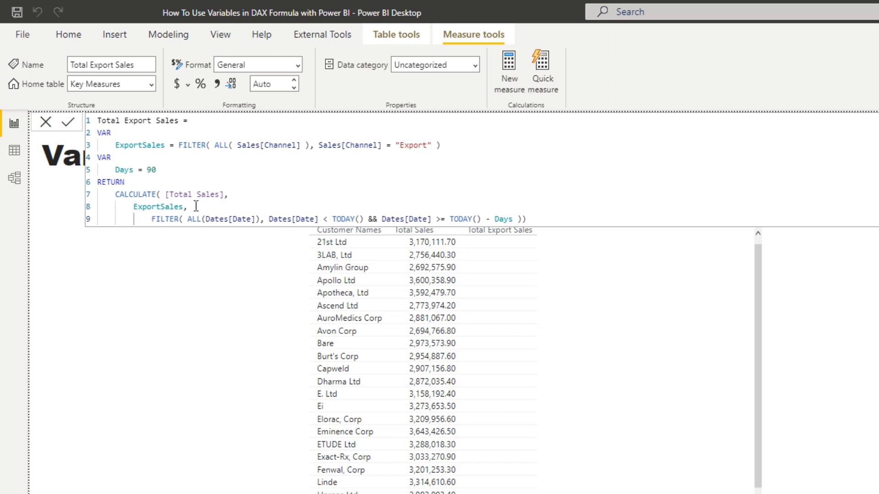
{"action": "left_click", "coordinate": [533, 218]}
Change the Days variable value from 90 to 365
{"action": "double_click", "coordinate": [152, 170]}
{"action": "type", "text": "365"}
{"action": "left_click", "coordinate": [544, 218]}
{"action": "double_click", "coordinate": [154, 170]}
{"action": "left_click", "coordinate": [167, 169]}
Create VAR IncludedDates = holding a copy of the date FILTER expression
{"action": "key", "text": "Return"}
{"action": "type", "text": "VAR"}
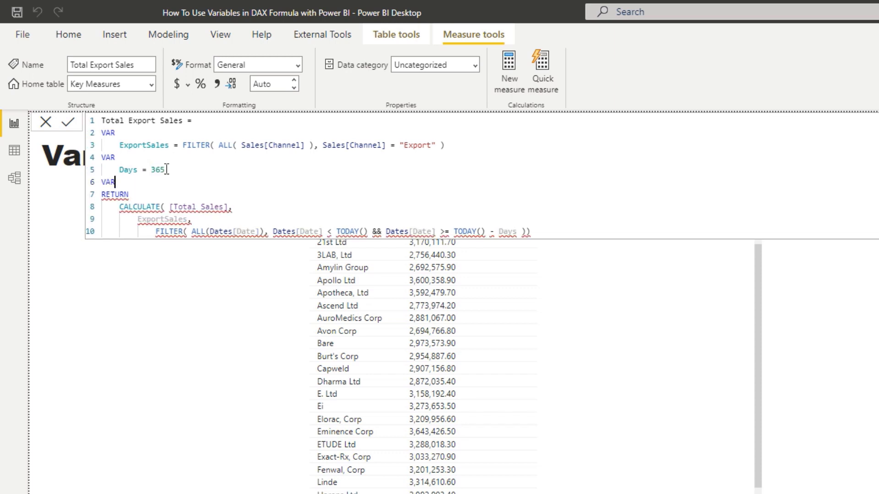
{"action": "key", "text": "Return"}
{"action": "key", "text": "Tab"}
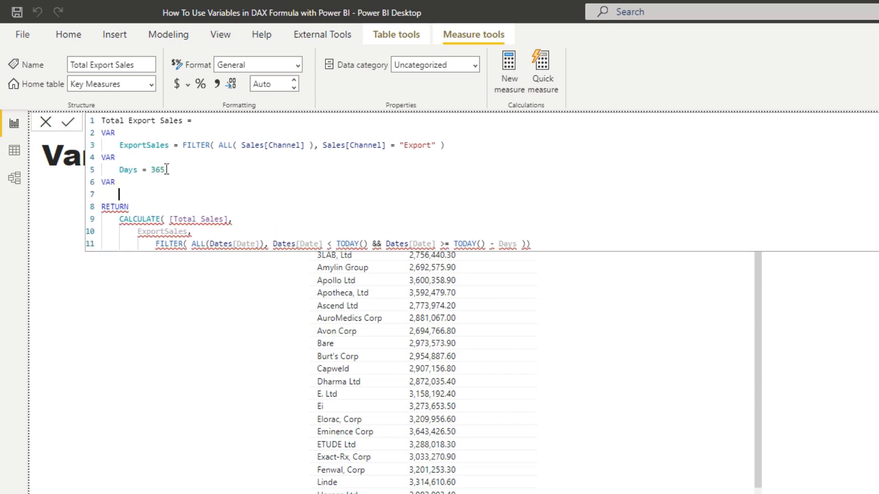
{"action": "type", "text": "Included"}
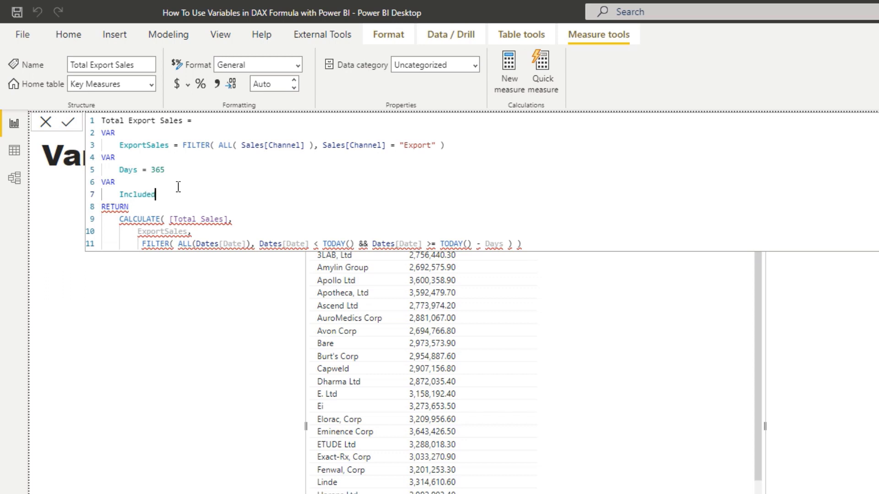
{"action": "type", "text": "Dates ="}
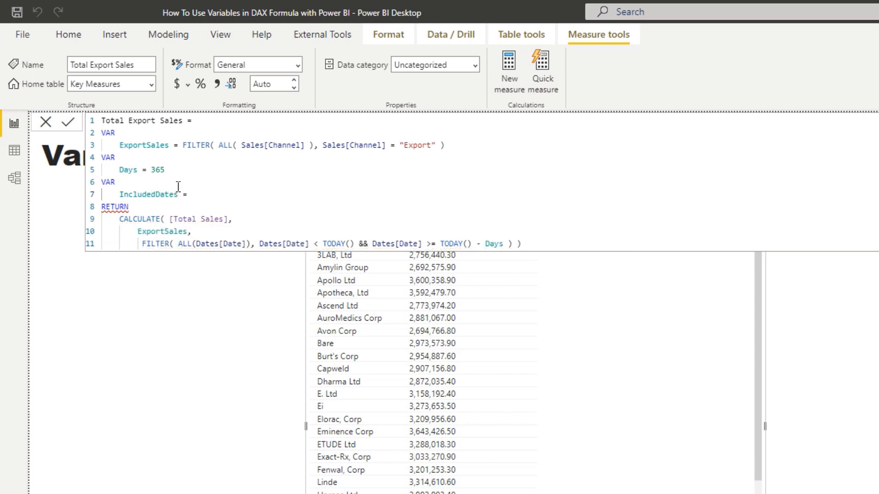
{"action": "left_click_drag", "start_coordinate": [142, 244], "coordinate": [522, 243]}
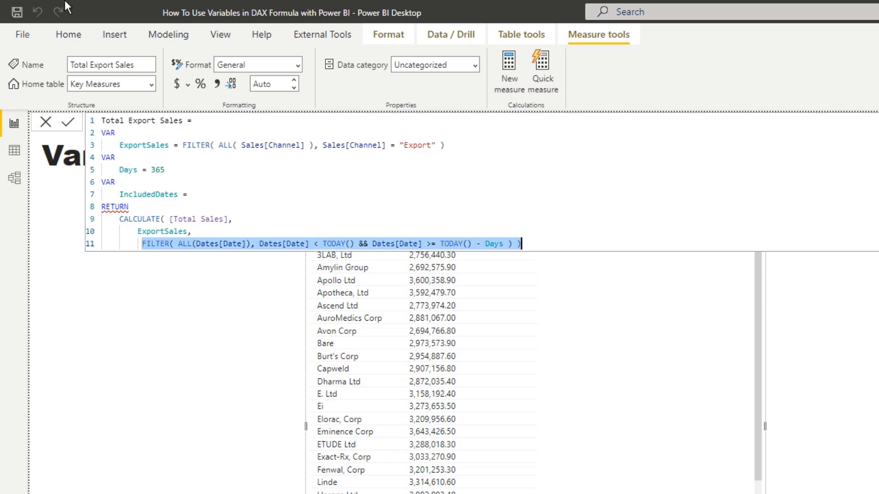
{"action": "key", "text": "ctrl+c"}
{"action": "left_click", "coordinate": [193, 194]}
{"action": "key", "text": "ctrl+v"}
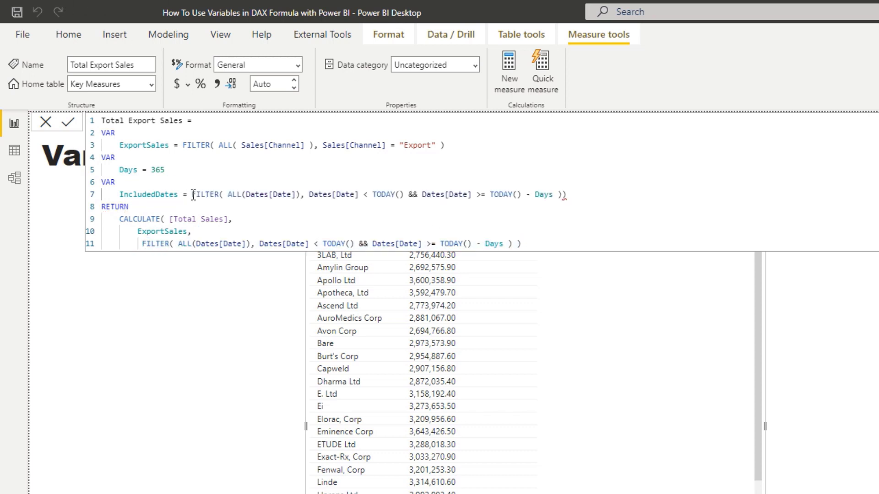
{"action": "key", "text": "BackSpace"}
Replace the FILTER inside CALCULATE with the IncludedDates variable
{"action": "left_click_drag", "start_coordinate": [513, 243], "coordinate": [145, 249]}
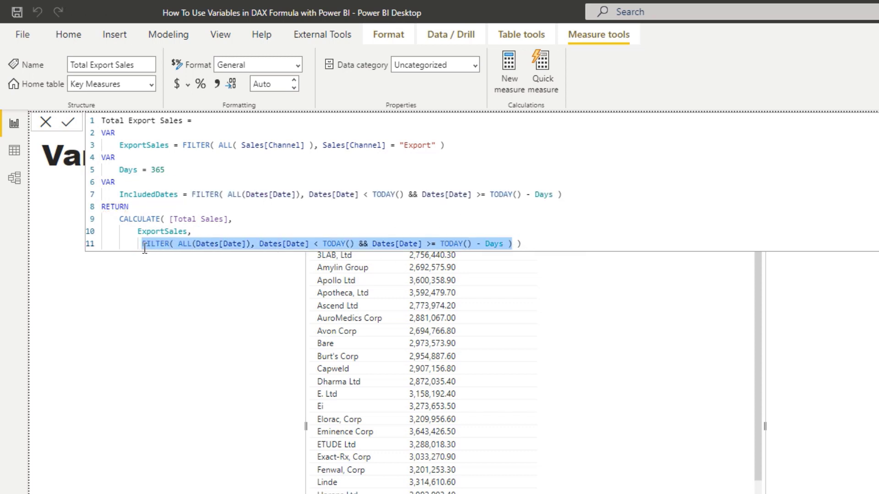
{"action": "key", "text": "BackSpace"}
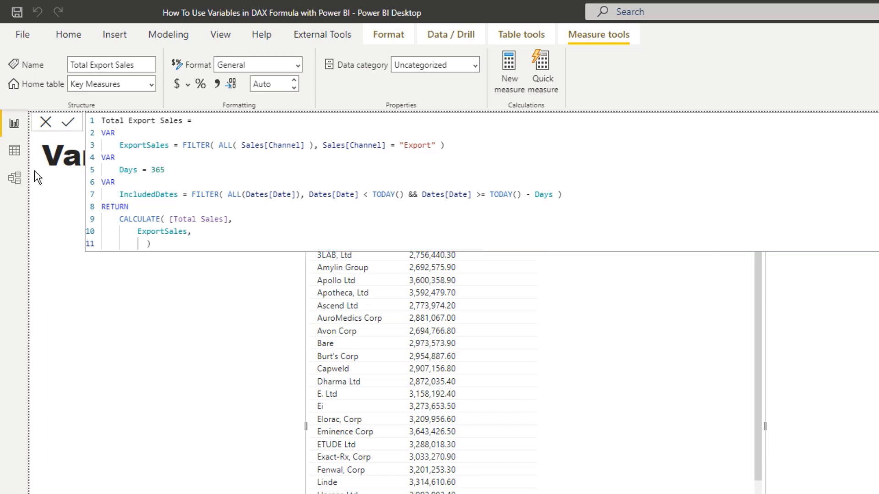
{"action": "key", "text": "Tab"}
{"action": "type", "text": "IncludedDates"}
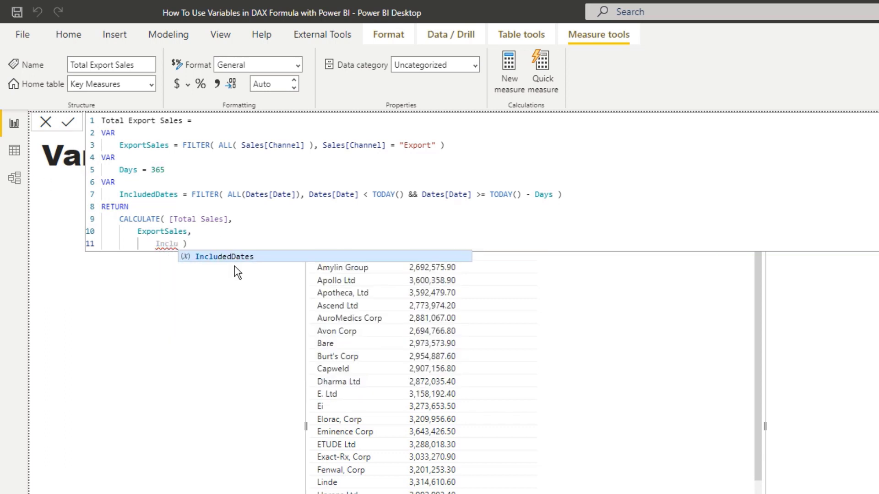
{"action": "left_click", "coordinate": [246, 241]}
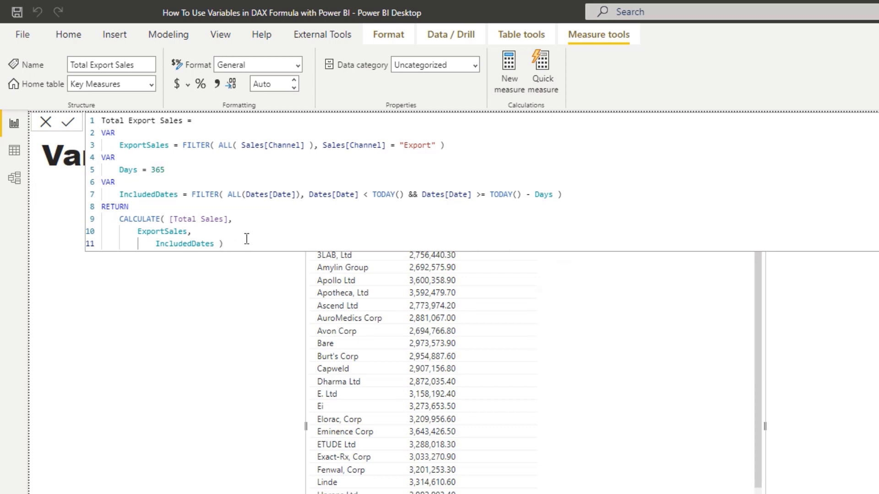
Split the IncludedDates FILTER and its date condition onto separate indented lines
{"action": "left_click", "coordinate": [192, 194]}
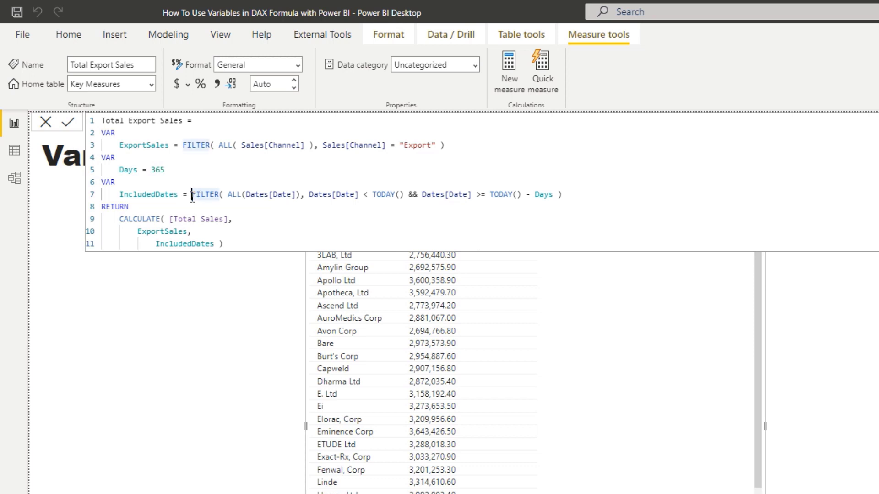
{"action": "key", "text": "Return"}
{"action": "left_click", "coordinate": [237, 207]}
{"action": "key", "text": "Return"}
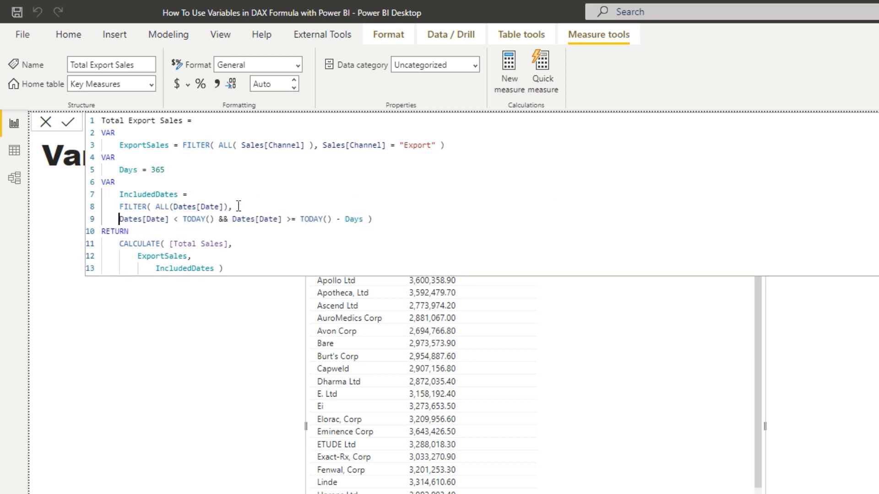
{"action": "key", "text": "Tab"}
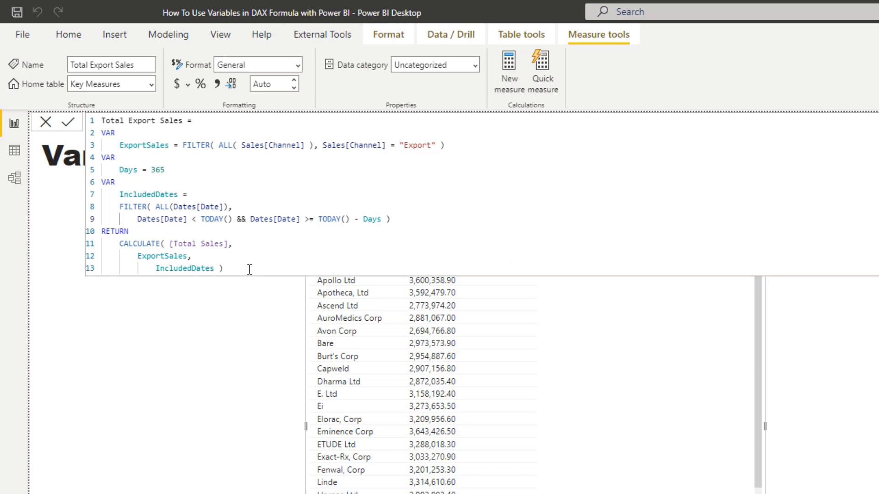
{"action": "left_click", "coordinate": [224, 268]}
Highlight CALCULATE( [Total Sales] and its ExportSales and IncludedDates filters to explain them
{"action": "left_click_drag", "start_coordinate": [119, 244], "coordinate": [237, 266]}
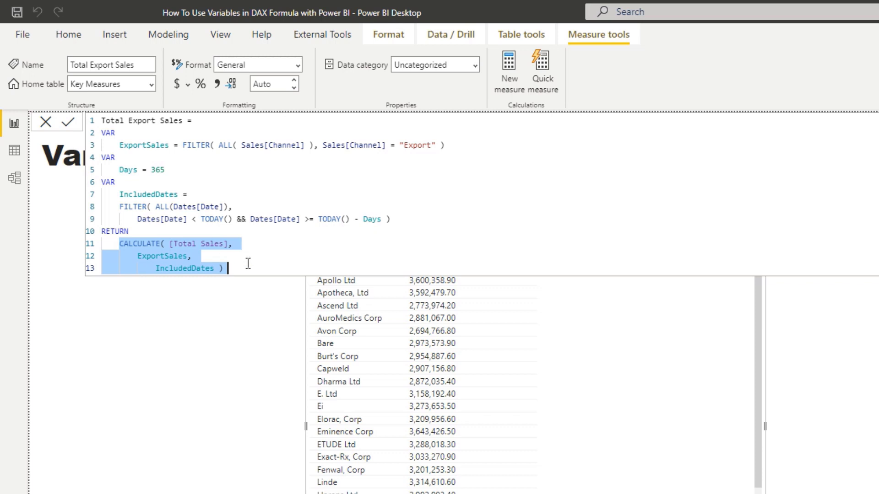
{"action": "left_click", "coordinate": [248, 263]}
{"action": "left_click_drag", "start_coordinate": [120, 244], "coordinate": [234, 244]}
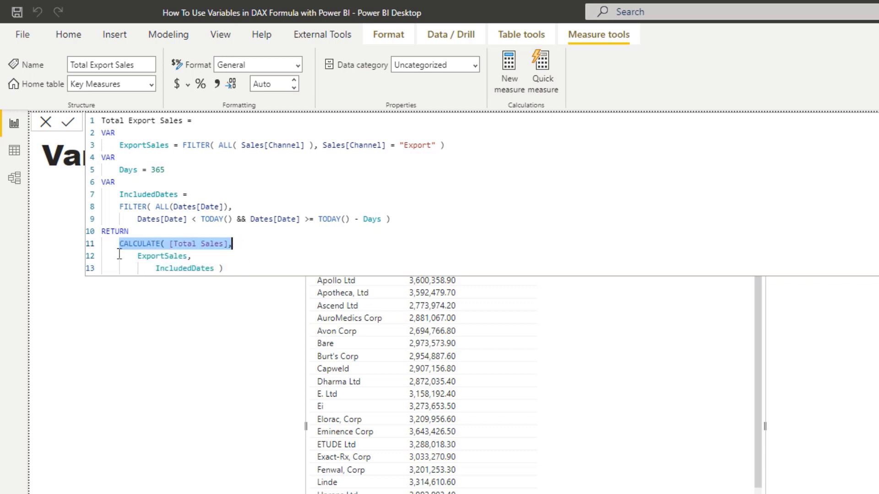
{"action": "left_click_drag", "start_coordinate": [137, 256], "coordinate": [225, 274]}
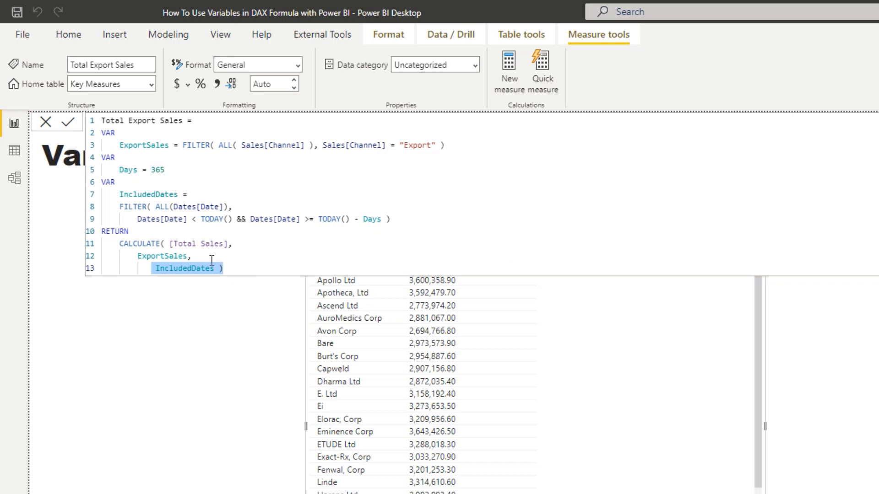
Add the comment '//This calculation is only for export sales within certain selected time frame' below the formula
{"action": "left_click", "coordinate": [262, 268]}
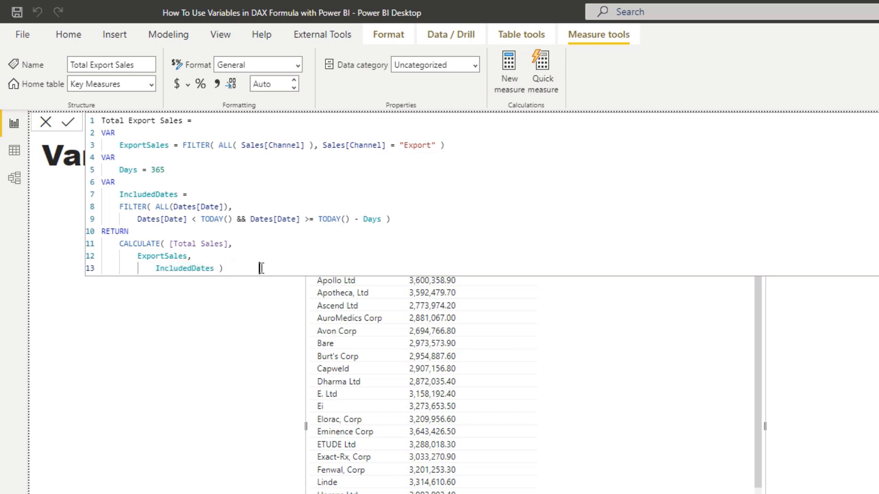
{"action": "key", "text": "Return"}
{"action": "key", "text": "Home"}
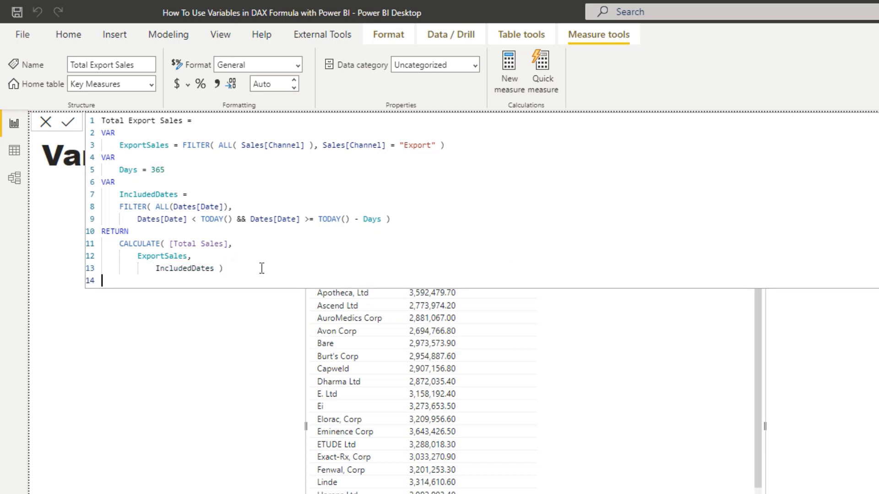
{"action": "type", "text": "//This calculation is only"}
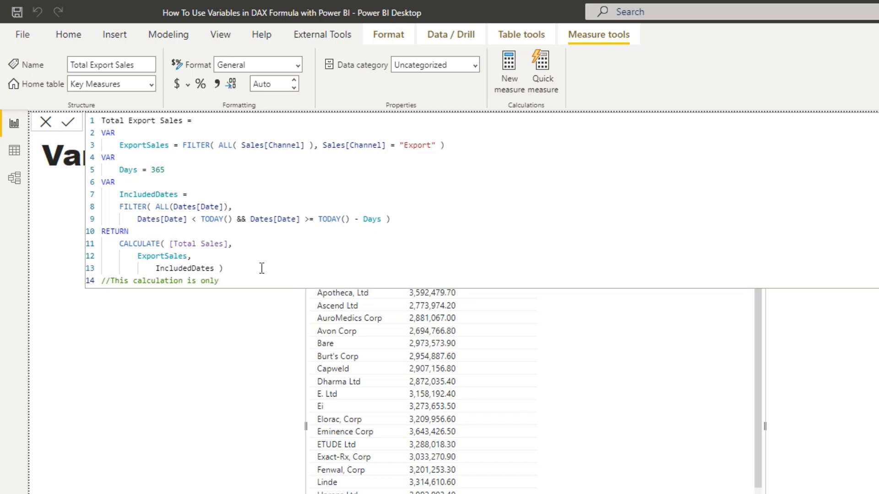
{"action": "type", "text": " for export sales within certain"}
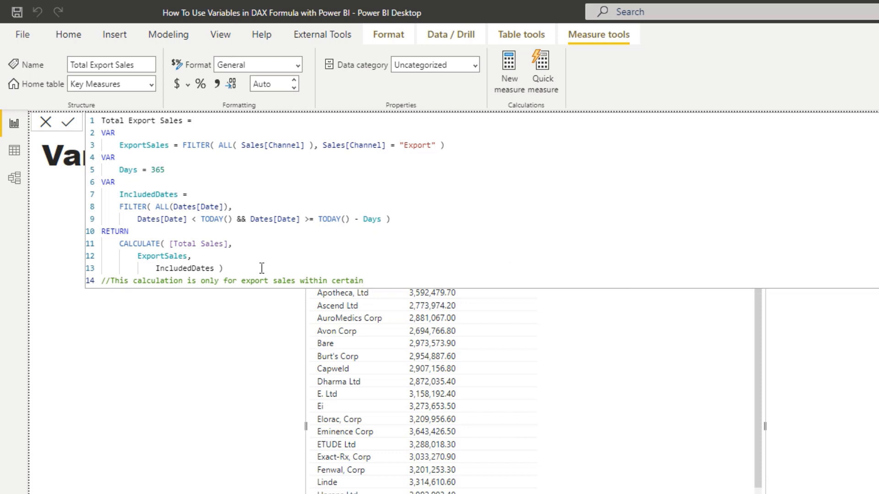
{"action": "type", "text": " selected time frame"}
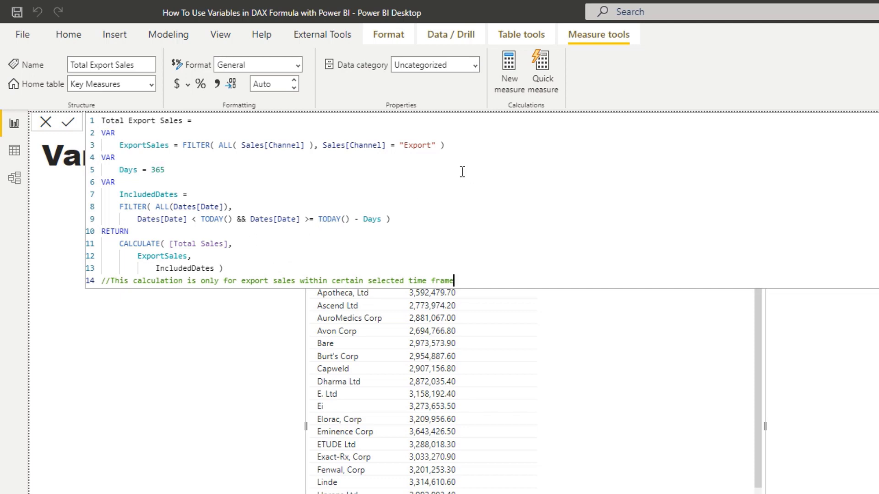
{"action": "left_click", "coordinate": [247, 203]}
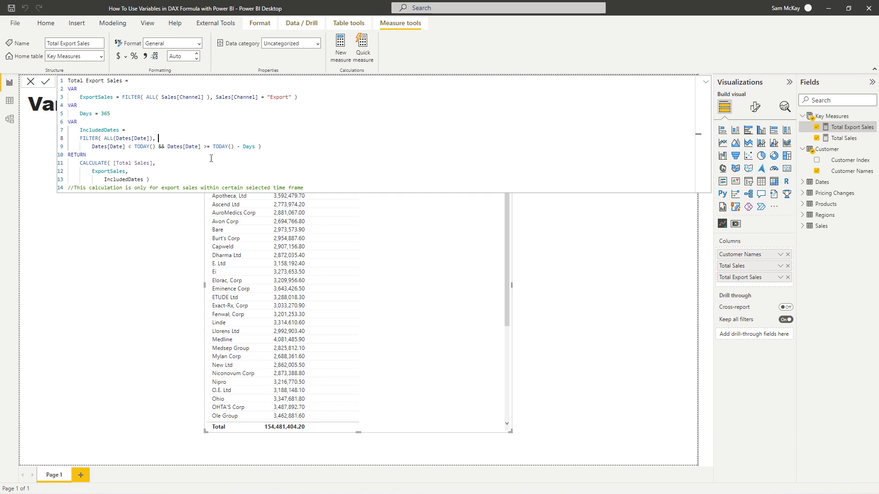
{"action": "left_click_drag", "start_coordinate": [149, 180], "coordinate": [68, 121]}
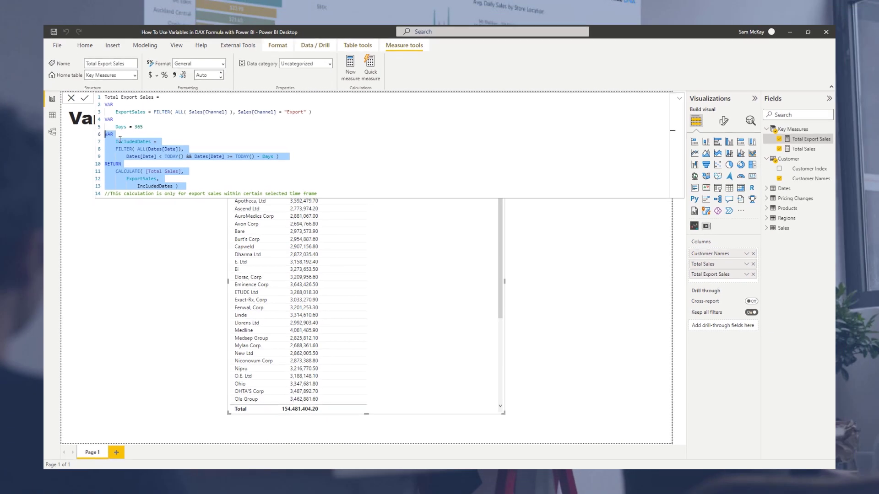
{"action": "key", "text": "shift+Down"}
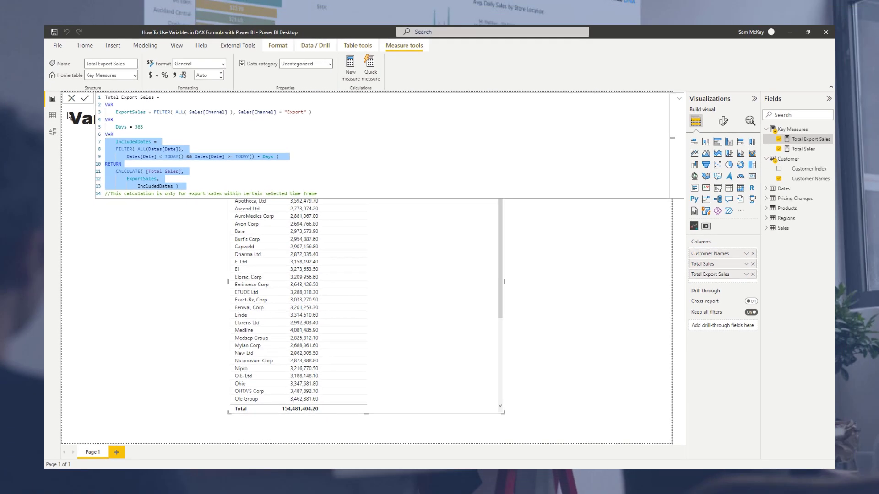